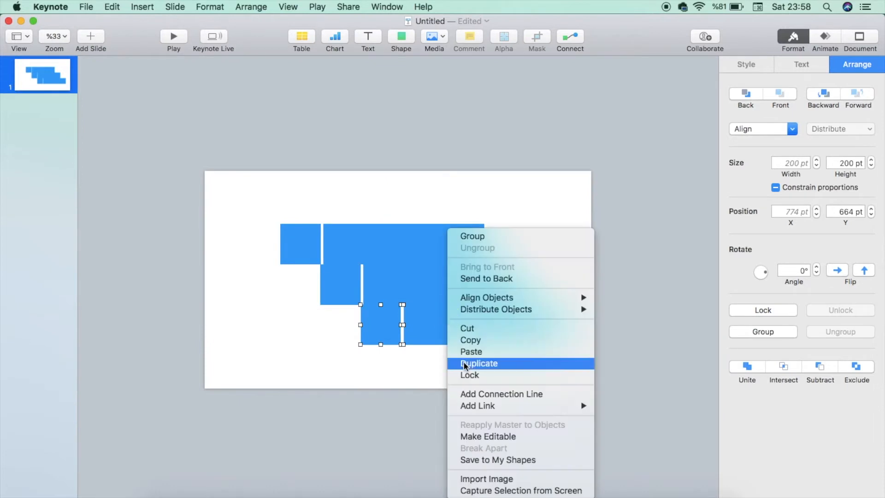
Duplicate the selected square and bar and place the copy diagonally below to form a fourth step
{"action": "left_click", "coordinate": [470, 363]}
{"action": "left_click_drag", "start_coordinate": [436, 330], "coordinate": [473, 371]}
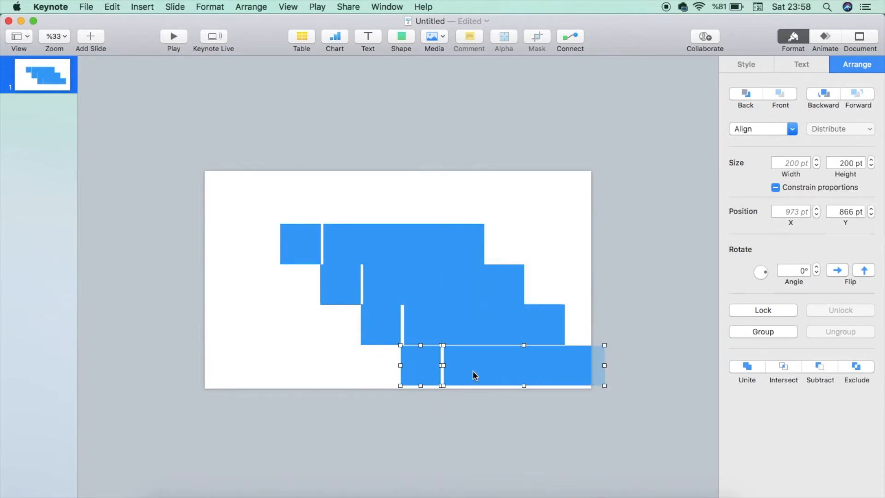
Select all the shapes and move them together so the staircase sits centered on the slide
{"action": "key", "text": "super+0"}
{"action": "scroll", "coordinate": [473, 372], "scroll_direction": "down", "scroll_amount": 5}
{"action": "scroll", "coordinate": [473, 371], "scroll_direction": "right", "scroll_amount": 2}
{"action": "left_click_drag", "start_coordinate": [428, 421], "coordinate": [427, 419]}
{"action": "scroll", "coordinate": [427, 420], "scroll_direction": "down", "scroll_amount": 5}
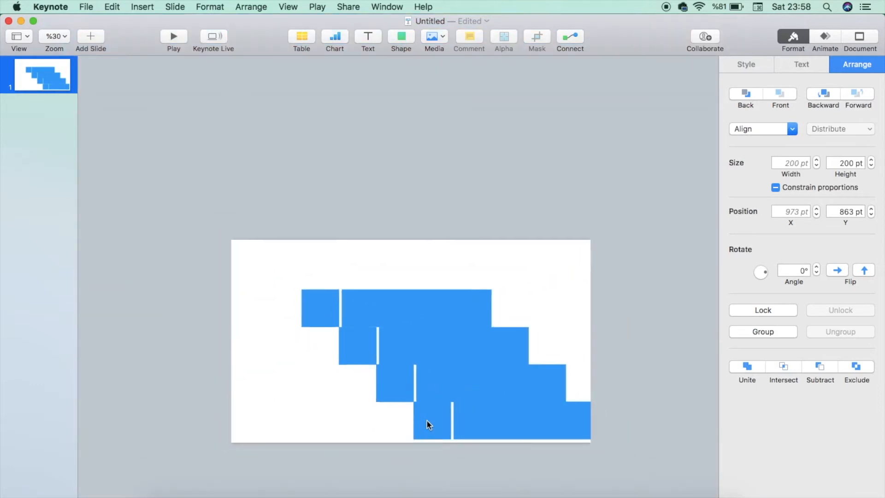
{"action": "left_click_drag", "start_coordinate": [253, 201], "coordinate": [560, 455]}
{"action": "left_click_drag", "start_coordinate": [518, 353], "coordinate": [475, 346]}
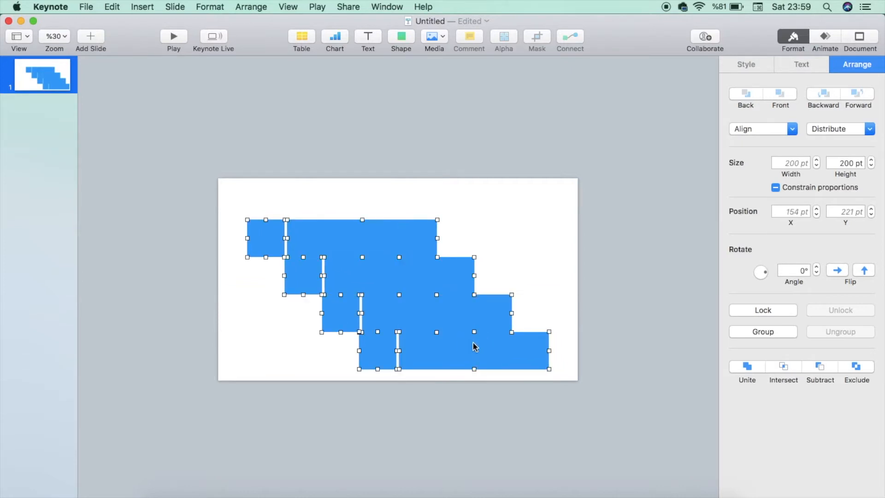
Move each long bar slightly left to close the gaps beside the small squares
{"action": "scroll", "coordinate": [332, 239], "scroll_direction": "up", "scroll_amount": 5}
{"action": "left_click", "coordinate": [220, 269]}
{"action": "scroll", "coordinate": [220, 269], "scroll_direction": "left", "scroll_amount": 2}
{"action": "scroll", "coordinate": [217, 277], "scroll_direction": "down", "scroll_amount": 3}
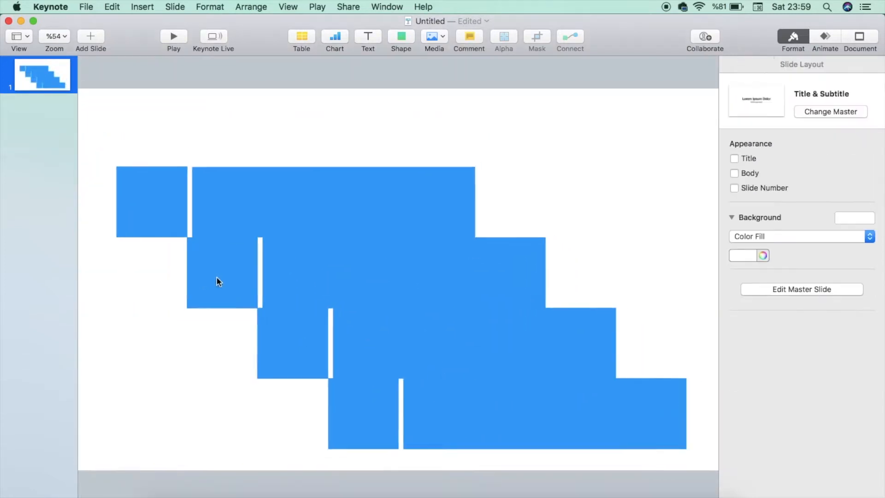
{"action": "left_click", "coordinate": [175, 222]}
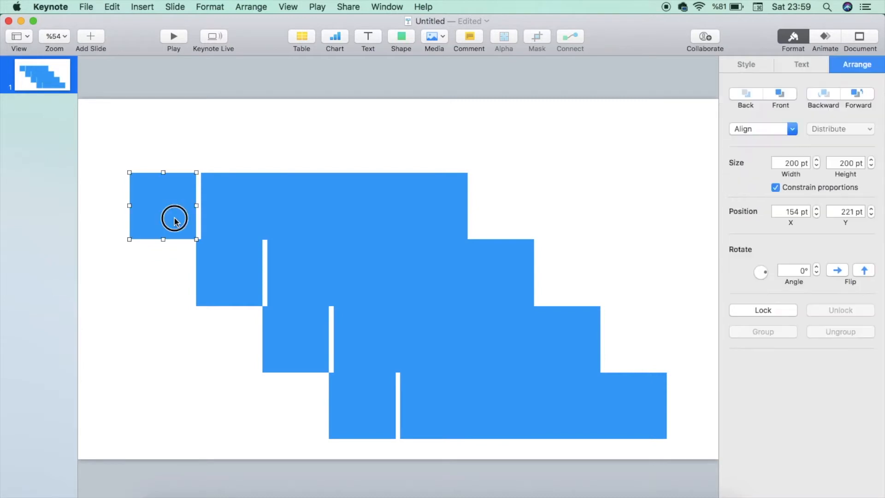
{"action": "left_click", "coordinate": [270, 188]}
{"action": "scroll", "coordinate": [270, 188], "scroll_direction": "up", "scroll_amount": 3}
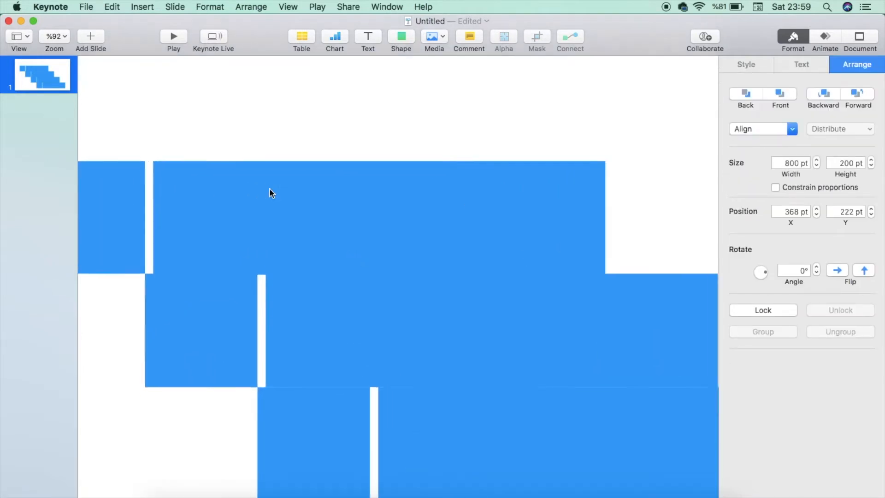
{"action": "left_click_drag", "start_coordinate": [271, 219], "coordinate": [265, 221]}
{"action": "left_click_drag", "start_coordinate": [378, 336], "coordinate": [368, 334]}
{"action": "scroll", "coordinate": [400, 417], "scroll_direction": "down", "scroll_amount": 3}
{"action": "left_click_drag", "start_coordinate": [410, 355], "coordinate": [408, 356]}
{"action": "left_click_drag", "start_coordinate": [446, 418], "coordinate": [438, 415]}
Fill the top-left small square with teal
{"action": "left_click", "coordinate": [170, 202]}
{"action": "left_click", "coordinate": [755, 64]}
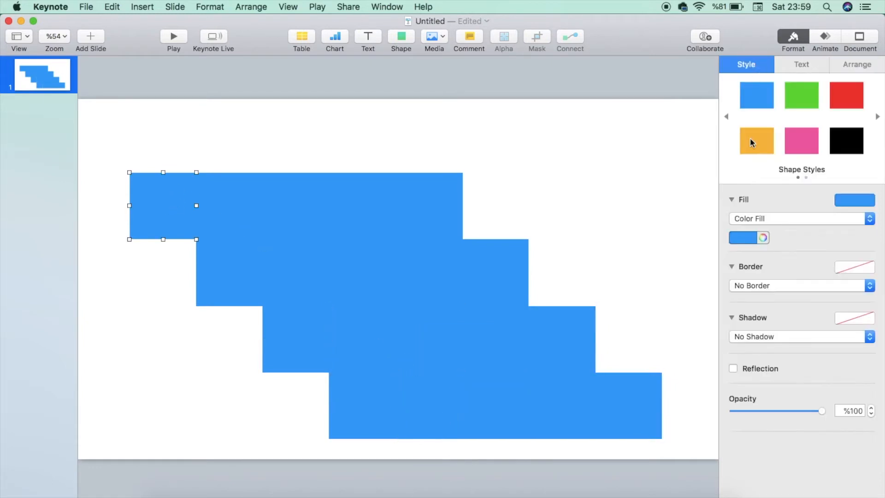
{"action": "left_click", "coordinate": [752, 240]}
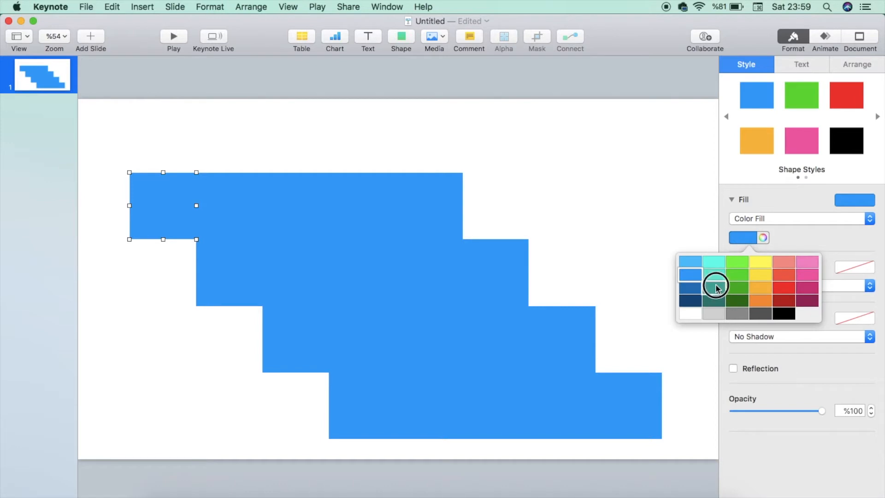
{"action": "left_click", "coordinate": [717, 288]}
Fill the second small square with red
{"action": "left_click", "coordinate": [243, 278]}
{"action": "left_click", "coordinate": [748, 237]}
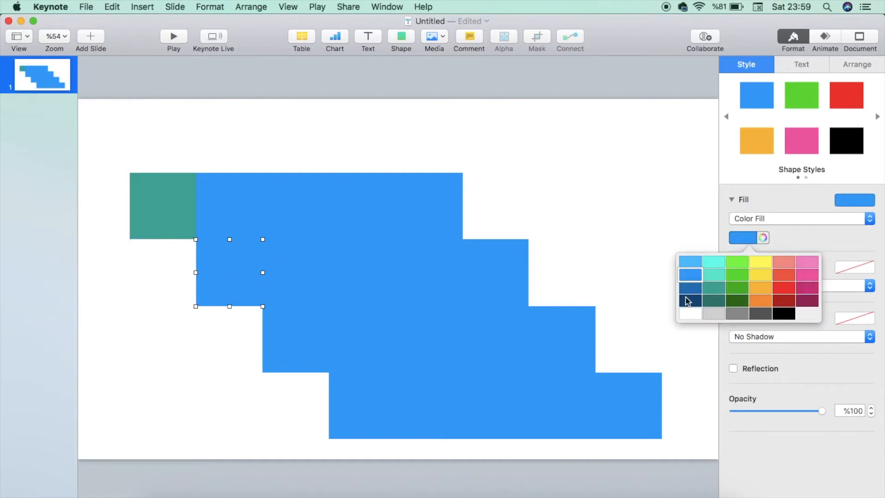
{"action": "left_click", "coordinate": [789, 280]}
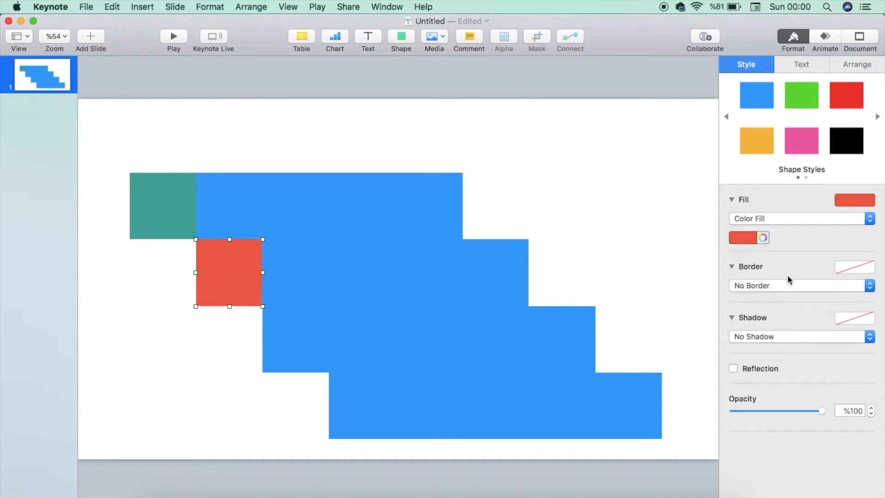
Fill the third small square with orange
{"action": "left_click", "coordinate": [302, 355]}
{"action": "left_click", "coordinate": [750, 237]}
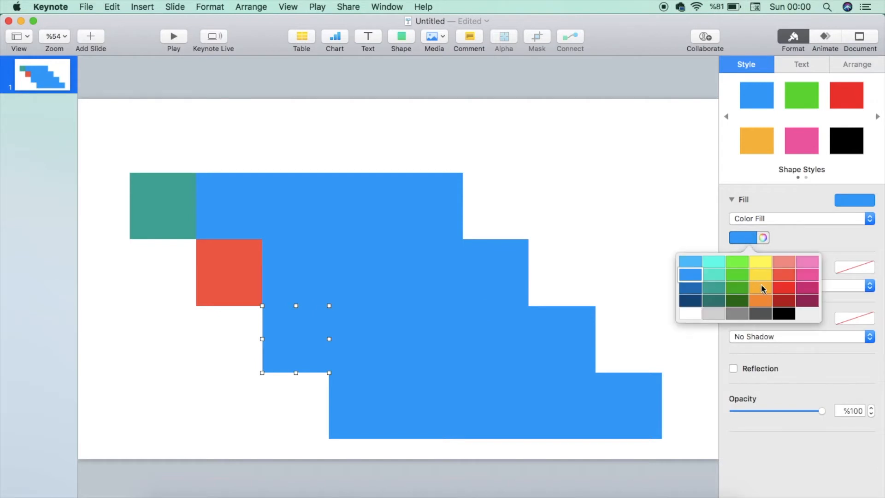
{"action": "left_click", "coordinate": [761, 282]}
{"action": "left_click", "coordinate": [349, 410]}
{"action": "left_click", "coordinate": [752, 237]}
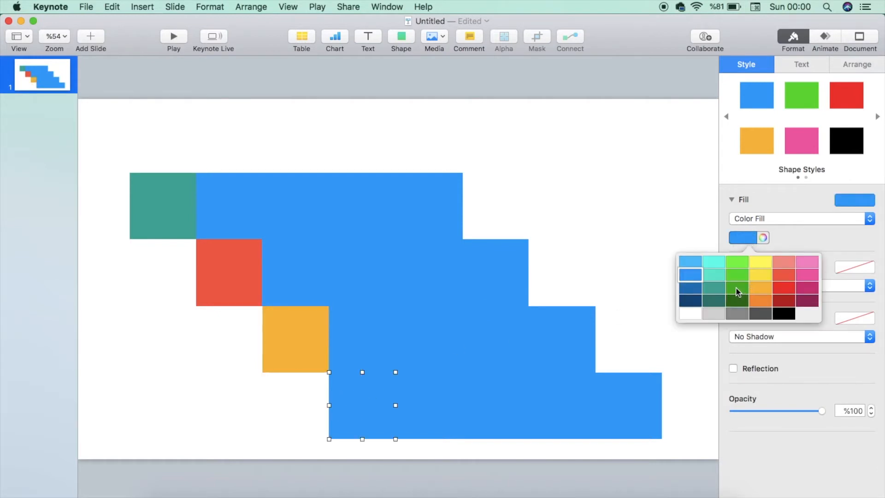
{"action": "left_click", "coordinate": [580, 189]}
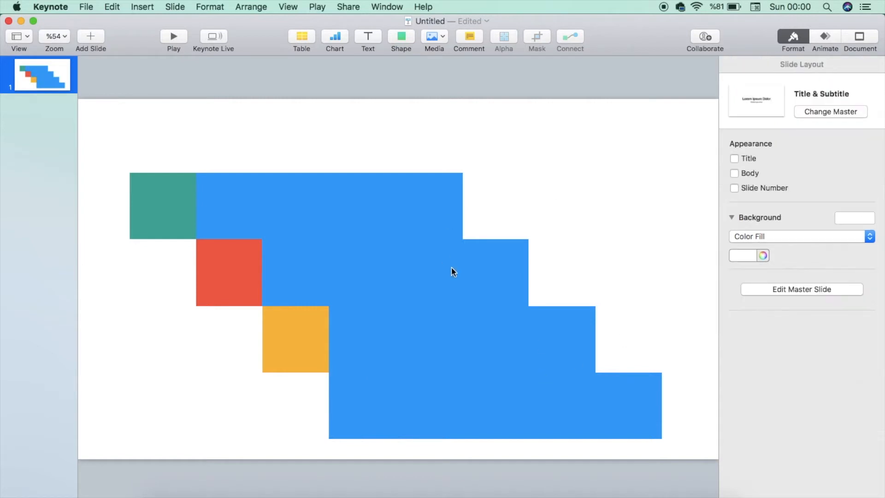
Select the bars and squares one by one to inspect their fills
{"action": "left_click", "coordinate": [362, 397]}
{"action": "left_click", "coordinate": [340, 183]}
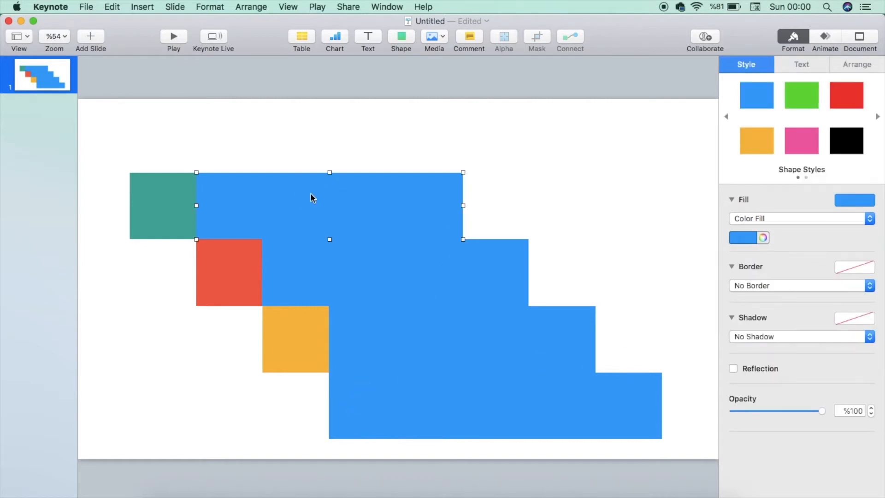
{"action": "scroll", "coordinate": [311, 197], "scroll_direction": "down", "scroll_amount": 3}
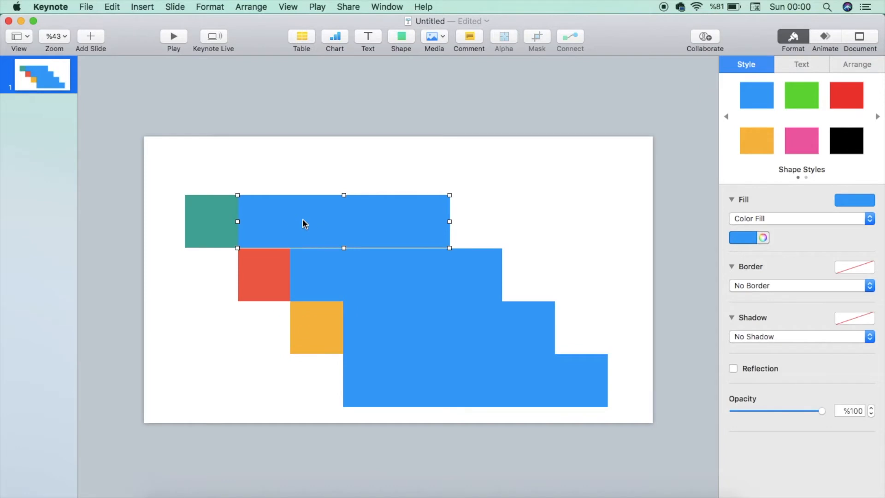
{"action": "left_click", "coordinate": [205, 226]}
{"action": "left_click", "coordinate": [205, 226]}
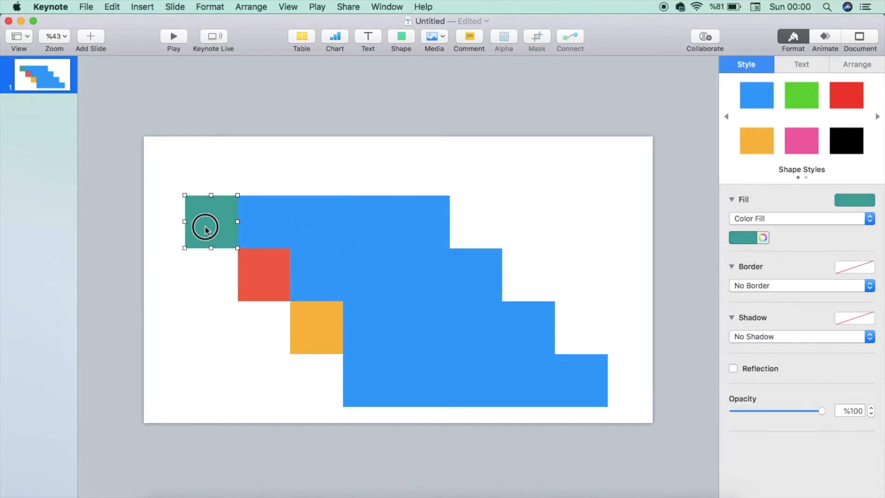
{"action": "left_click", "coordinate": [370, 402]}
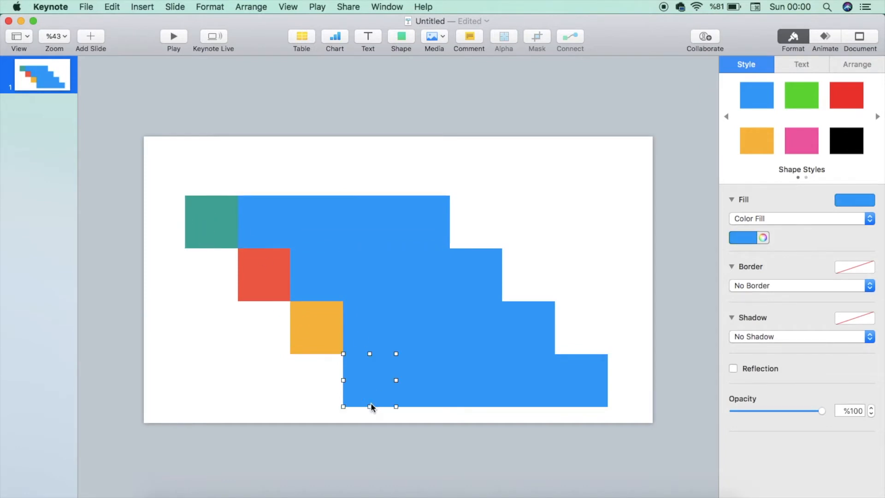
Select all the shapes, duplicate them, and move the copy left so it overlaps the staircase
{"action": "scroll", "coordinate": [246, 268], "scroll_direction": "down", "scroll_amount": 5}
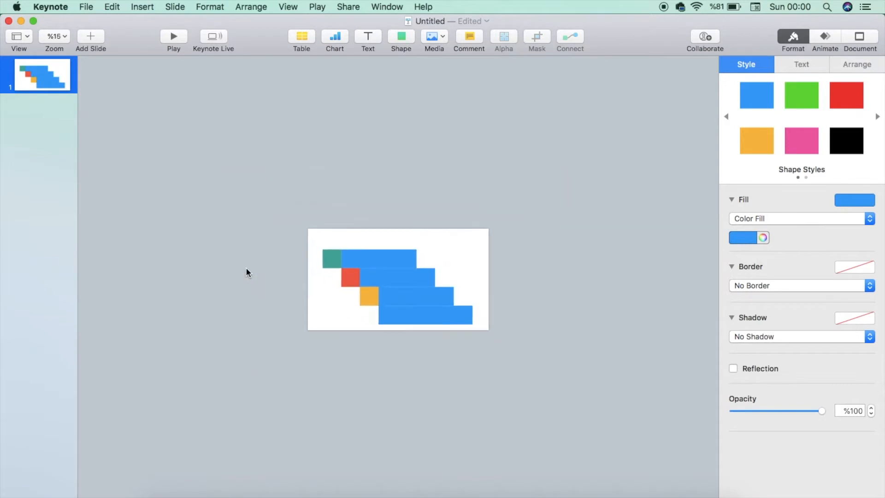
{"action": "left_click", "coordinate": [288, 239]}
{"action": "left_click_drag", "start_coordinate": [288, 238], "coordinate": [438, 321]}
{"action": "scroll", "coordinate": [437, 340], "scroll_direction": "up", "scroll_amount": 4}
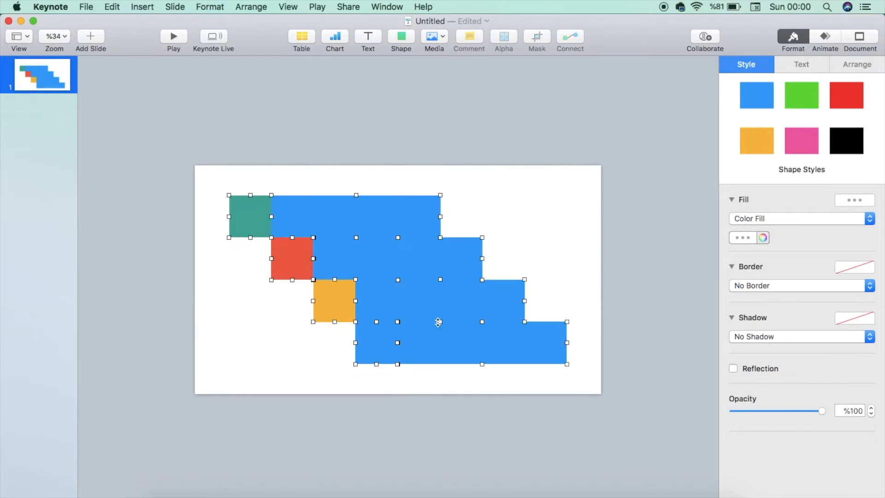
{"action": "right_click", "coordinate": [402, 306]}
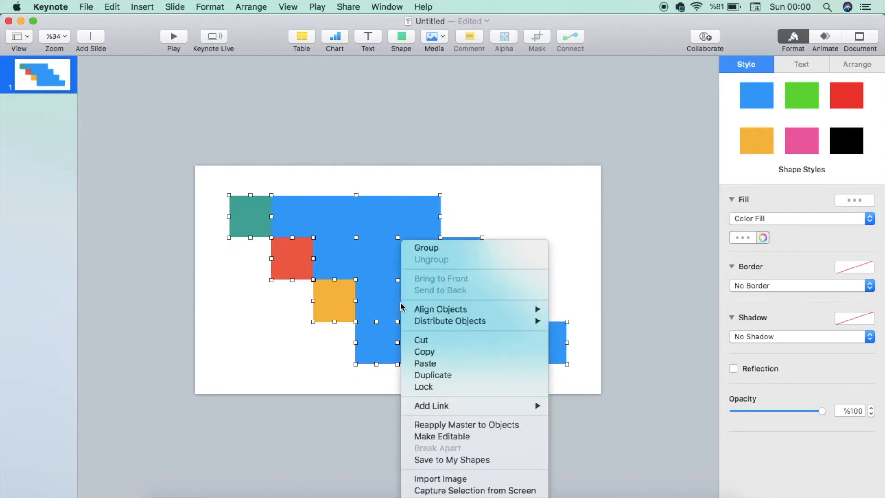
{"action": "left_click", "coordinate": [437, 374]}
{"action": "left_click_drag", "start_coordinate": [436, 371], "coordinate": [248, 342]}
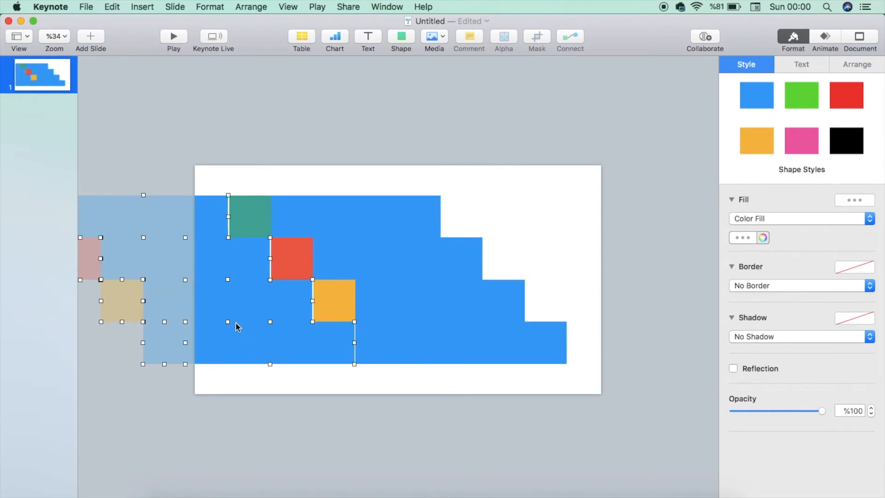
Fill the duplicated shapes with the black Lead pencil color
{"action": "left_click", "coordinate": [750, 239]}
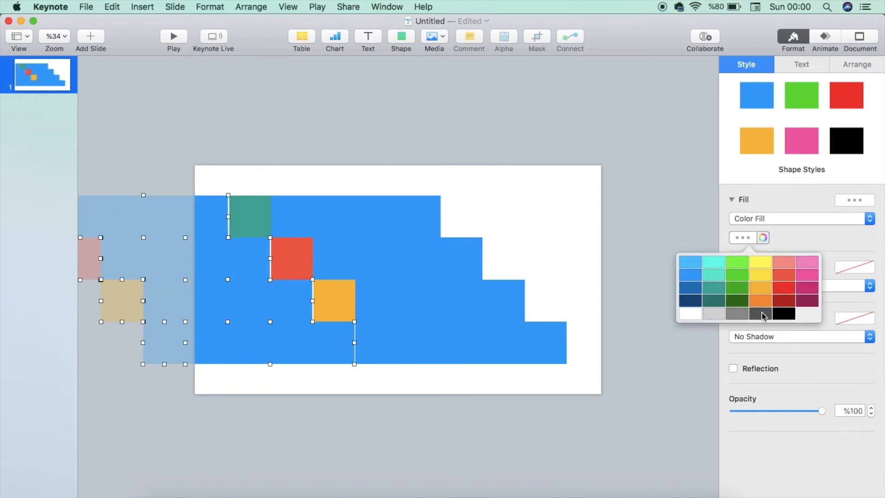
{"action": "left_click", "coordinate": [763, 237]}
{"action": "left_click", "coordinate": [32, 261]}
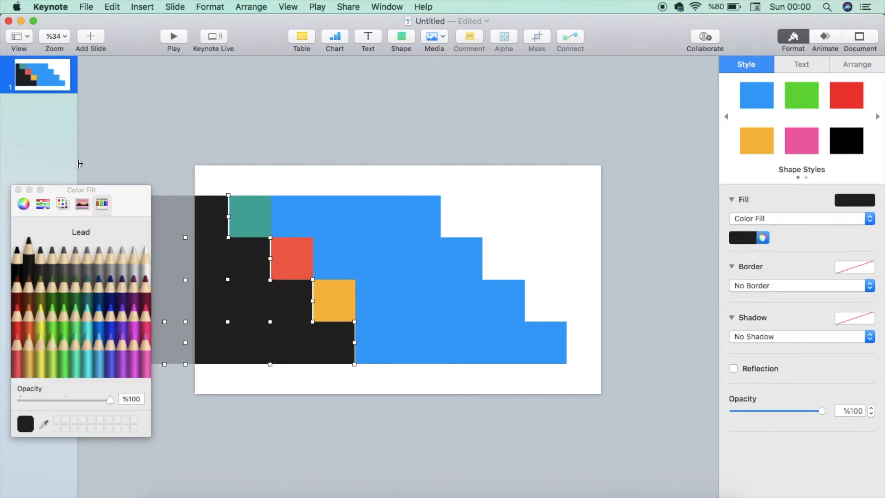
{"action": "left_click", "coordinate": [18, 190]}
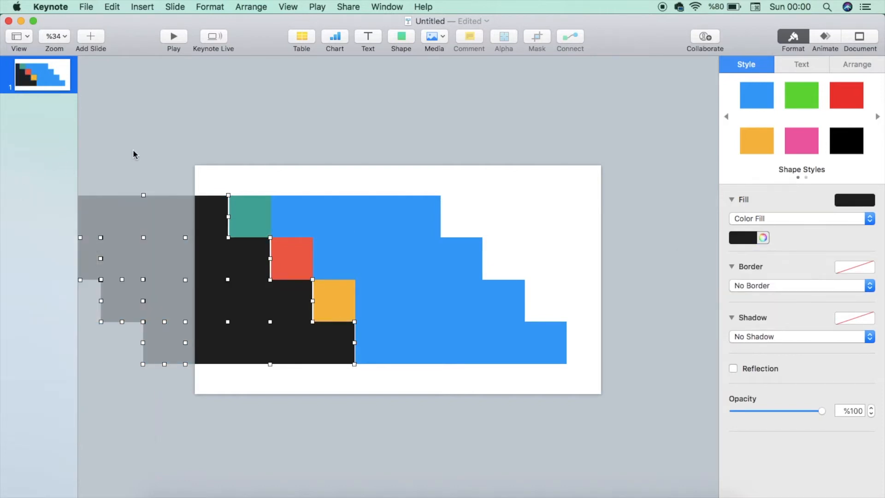
Group the black copy and nudge it right in small steps
{"action": "right_click", "coordinate": [159, 224]}
{"action": "left_click", "coordinate": [180, 230]}
{"action": "scroll", "coordinate": [192, 302], "scroll_direction": "up", "scroll_amount": 5}
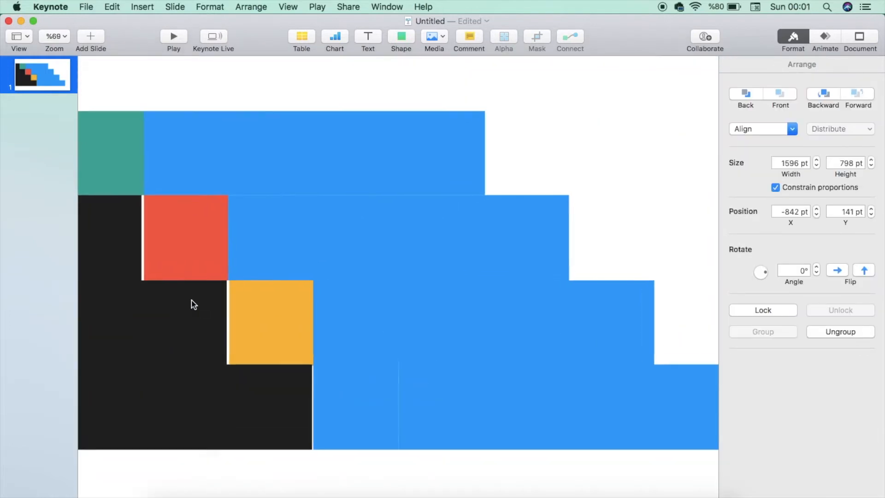
{"action": "key", "text": "Right"}
{"action": "key", "text": "Right"}
{"action": "key", "text": "Right"}
{"action": "key", "text": "Right"}
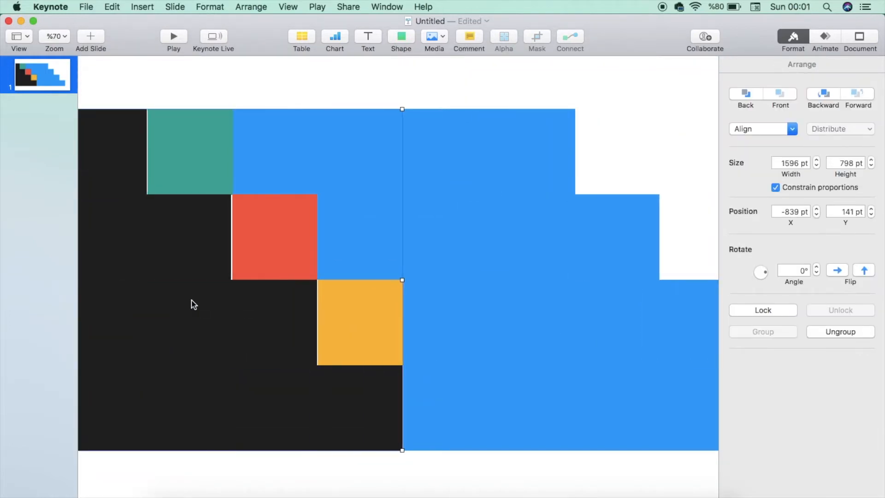
{"action": "key", "text": "Right"}
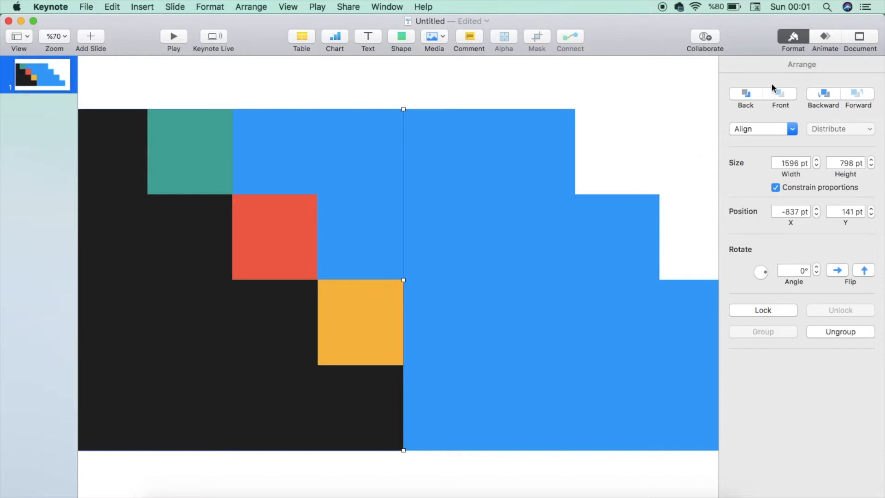
Send the black group to the back behind the colored shapes
{"action": "left_click", "coordinate": [750, 93]}
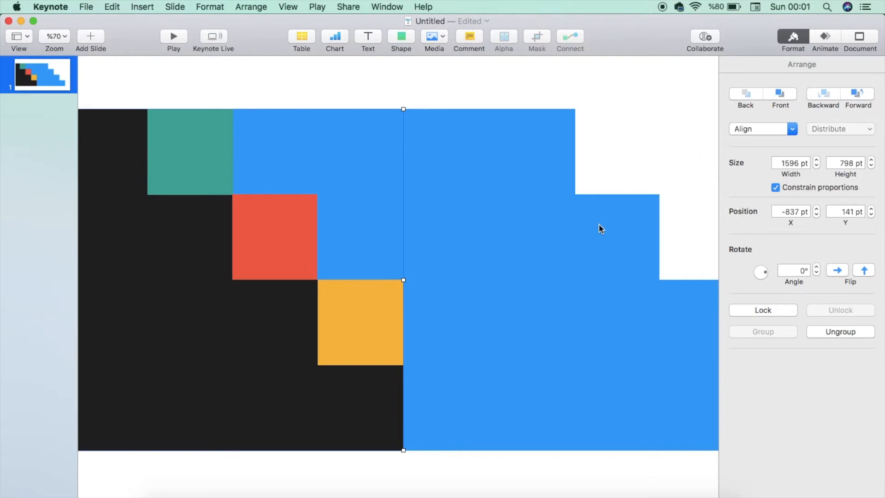
{"action": "key", "text": "super+shift+period"}
{"action": "left_click", "coordinate": [156, 153]}
{"action": "left_click", "coordinate": [780, 339]}
{"action": "left_click", "coordinate": [756, 323]}
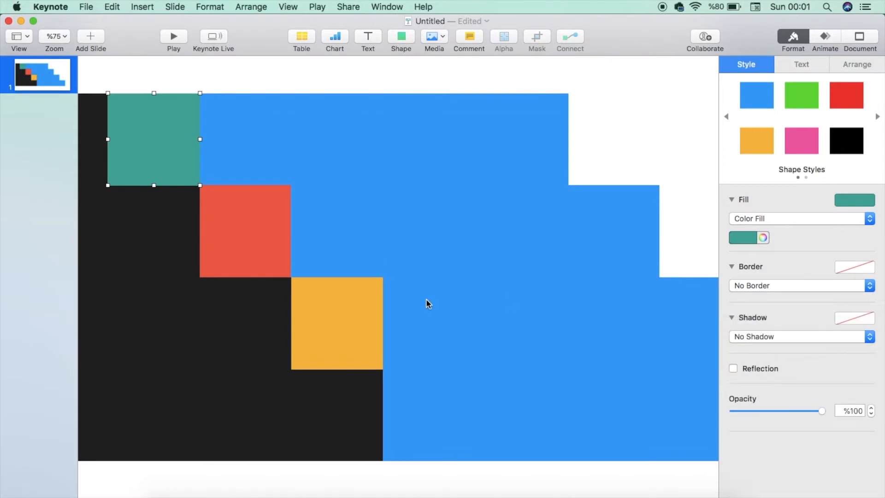
{"action": "key", "text": "super+shift+0"}
Select the four small squares and bring them to the front
{"action": "left_click", "coordinate": [297, 189]}
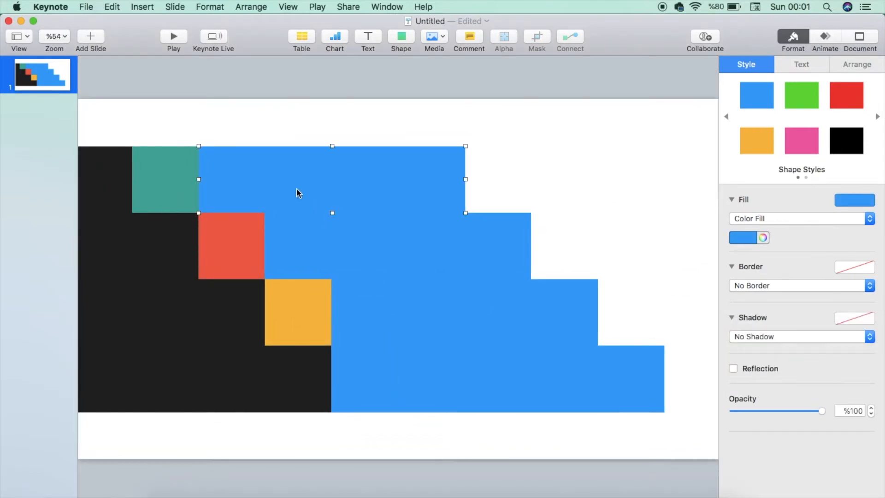
{"action": "left_click", "coordinate": [182, 190]}
{"action": "left_click", "coordinate": [231, 253], "text": "shift"}
{"action": "left_click", "coordinate": [305, 306], "text": "shift"}
{"action": "left_click", "coordinate": [364, 374], "text": "shift"}
{"action": "left_click", "coordinate": [856, 65]}
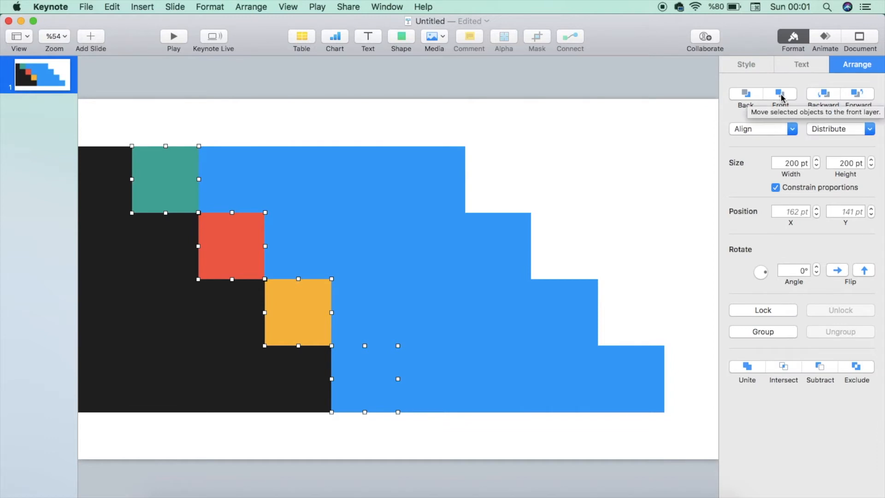
{"action": "left_click", "coordinate": [781, 94]}
Apply a drop shadow to the selected small squares
{"action": "left_click", "coordinate": [750, 66]}
{"action": "left_click", "coordinate": [753, 339]}
{"action": "left_click", "coordinate": [751, 349]}
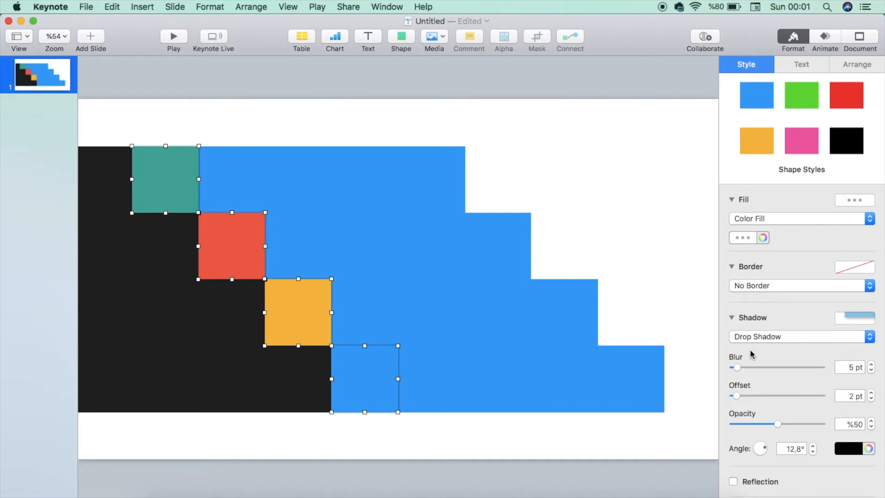
{"action": "left_click", "coordinate": [623, 197]}
Set the slide background color to the black Lead pencil
{"action": "left_click", "coordinate": [763, 256]}
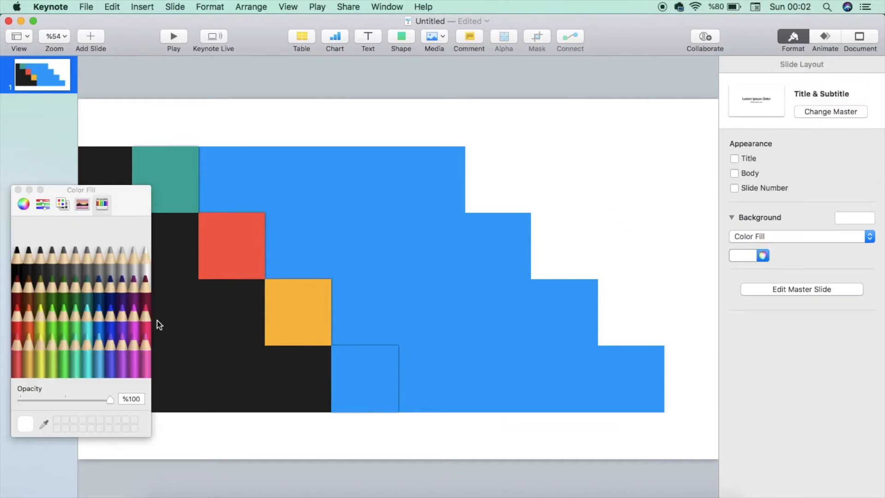
{"action": "left_click", "coordinate": [29, 249]}
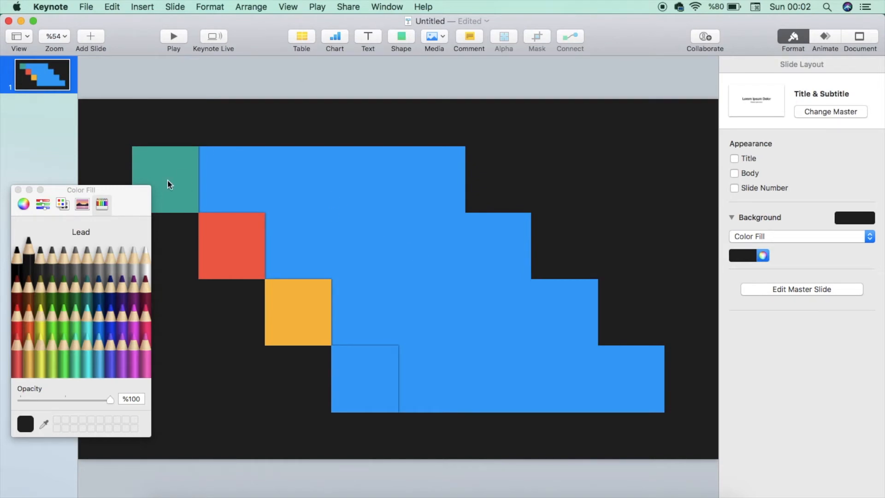
{"action": "left_click", "coordinate": [18, 190]}
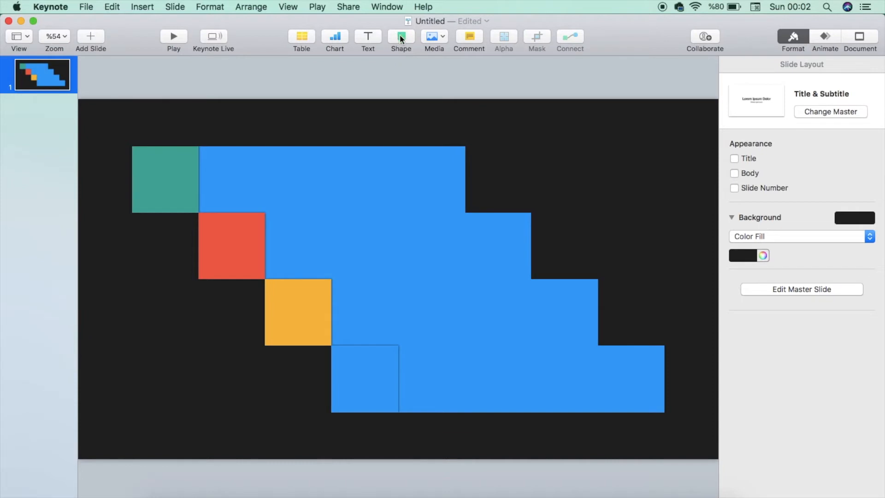
Insert a circle and set its size to 200 pt with proportions constrained
{"action": "left_click", "coordinate": [402, 37]}
{"action": "left_click", "coordinate": [498, 135]}
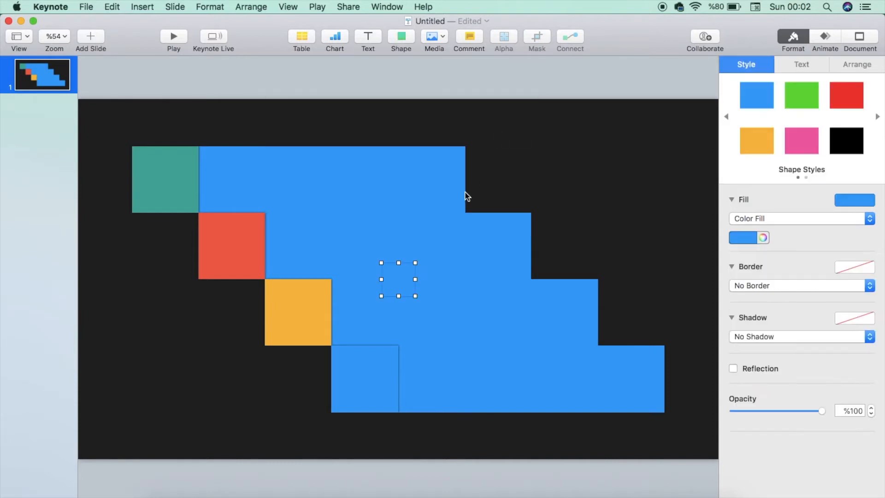
{"action": "left_click_drag", "start_coordinate": [391, 296], "coordinate": [563, 189]}
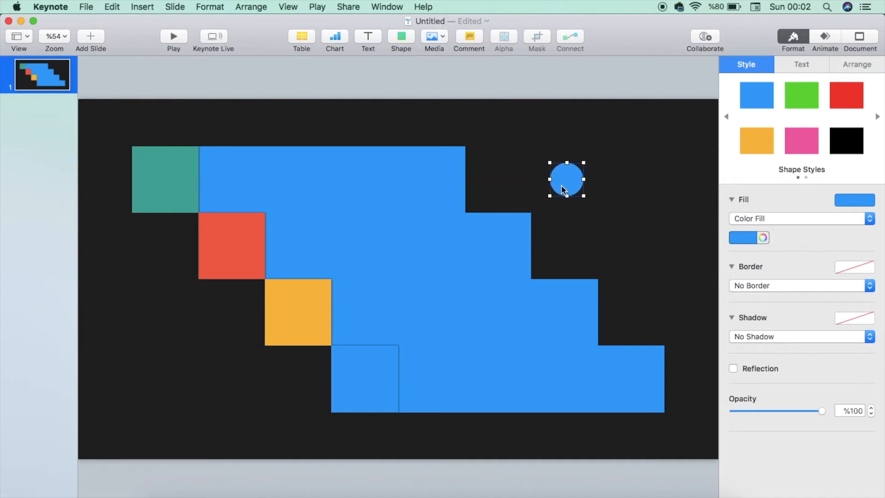
{"action": "left_click", "coordinate": [854, 63]}
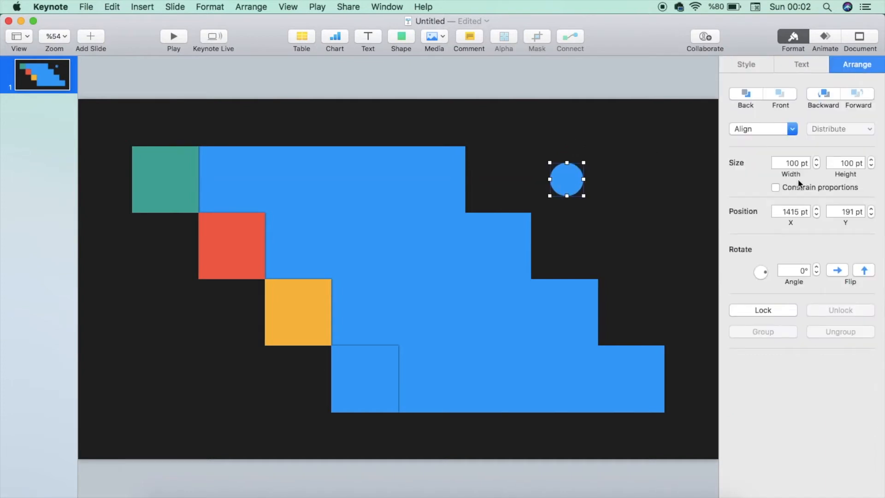
{"action": "left_click", "coordinate": [776, 188]}
{"action": "double_click", "coordinate": [798, 163]}
{"action": "key", "text": "BackSpace"}
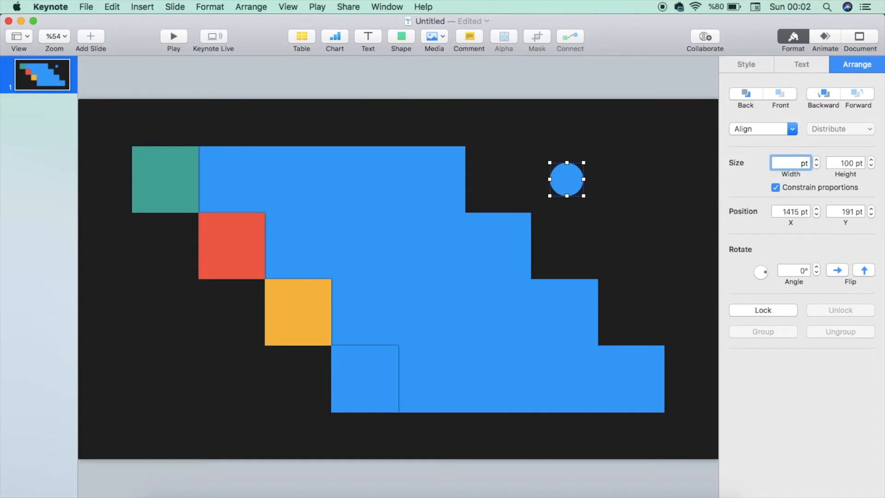
{"action": "key", "text": "Return"}
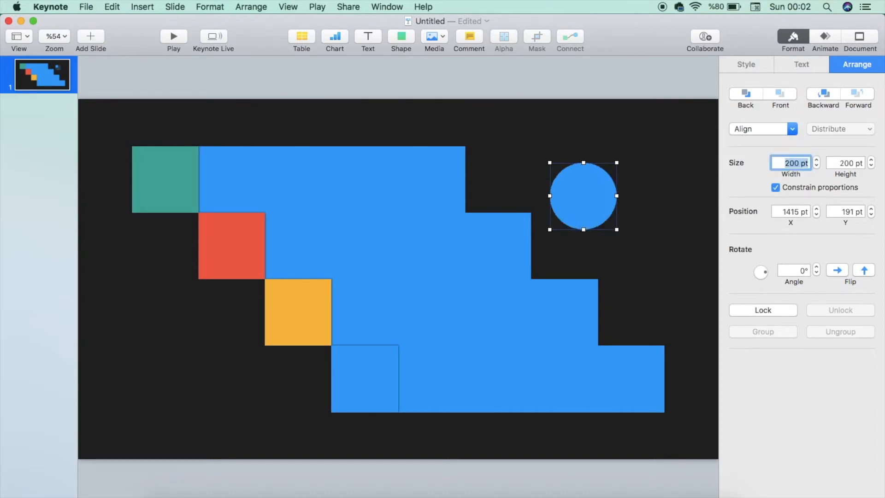
Position the circle at the right end of the top blue bar so it rounds the bar's end
{"action": "left_click_drag", "start_coordinate": [593, 203], "coordinate": [472, 188]}
{"action": "scroll", "coordinate": [487, 185], "scroll_direction": "up", "scroll_amount": 5}
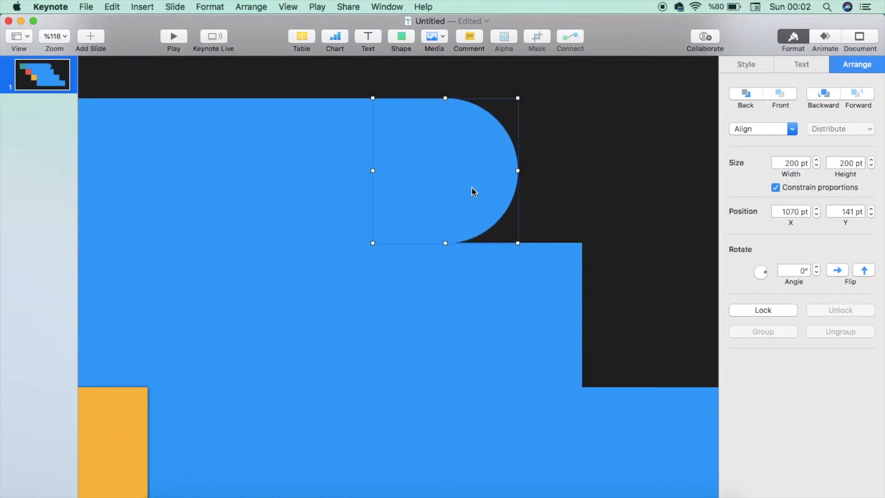
{"action": "key", "text": "Left"}
{"action": "key", "text": "Left"}
{"action": "key", "text": "Left"}
Duplicate the circle and place the copy at the right end of the second bar
{"action": "right_click", "coordinate": [472, 188]}
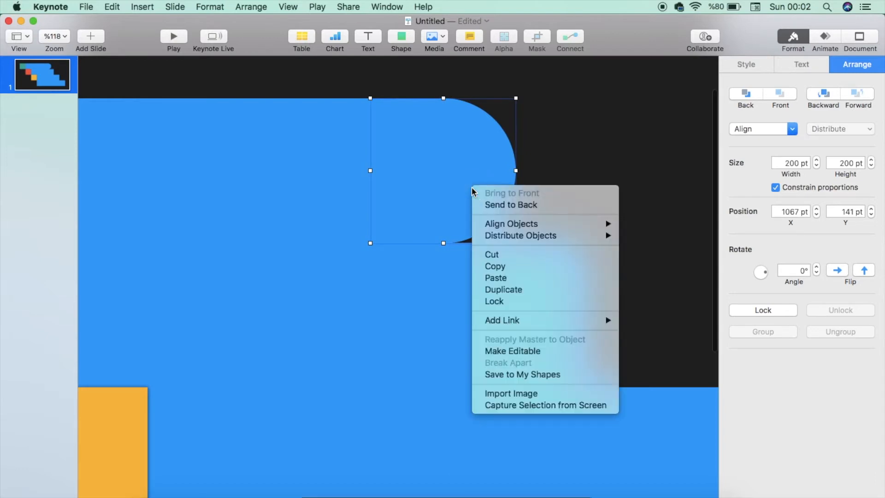
{"action": "left_click", "coordinate": [507, 289]}
{"action": "left_click_drag", "start_coordinate": [469, 223], "coordinate": [597, 363]}
{"action": "key", "text": "super+shift+0"}
Duplicate the circle again and align the copy with the right end of the third bar
{"action": "right_click", "coordinate": [546, 242]}
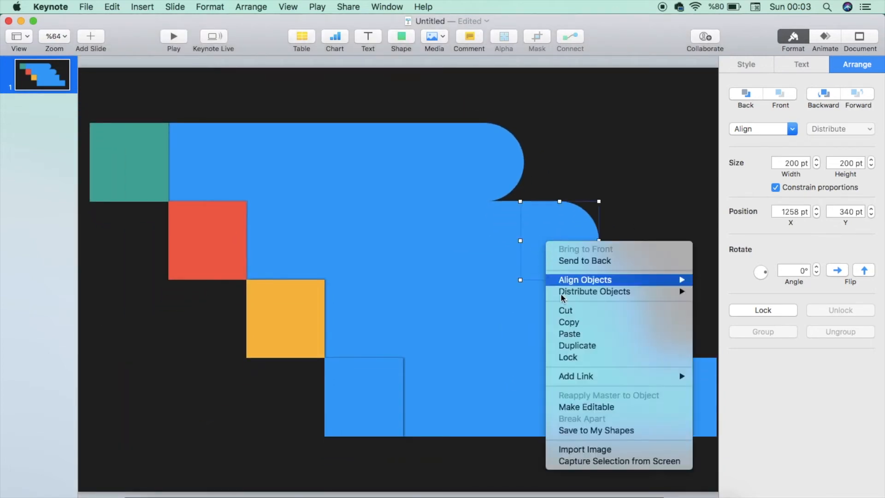
{"action": "left_click", "coordinate": [578, 346]}
{"action": "scroll", "coordinate": [557, 291], "scroll_direction": "right", "scroll_amount": 3}
{"action": "left_click_drag", "start_coordinate": [548, 277], "coordinate": [590, 307]}
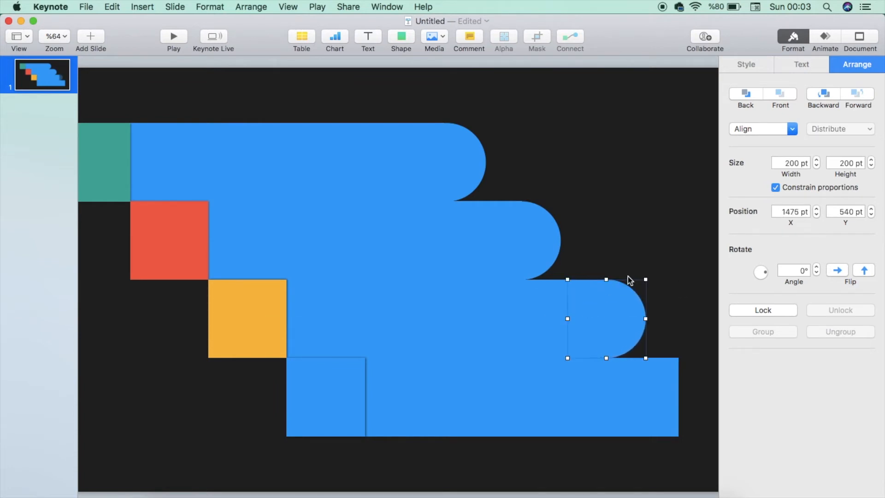
{"action": "scroll", "coordinate": [621, 284], "scroll_direction": "up", "scroll_amount": 5}
{"action": "left_click_drag", "start_coordinate": [565, 355], "coordinate": [534, 355]}
{"action": "scroll", "coordinate": [533, 355], "scroll_direction": "down", "scroll_amount": 2}
{"action": "key", "text": "Right"}
{"action": "key", "text": "Right"}
{"action": "key", "text": "Right"}
{"action": "key", "text": "Right"}
{"action": "key", "text": "Right"}
{"action": "key", "text": "Right"}
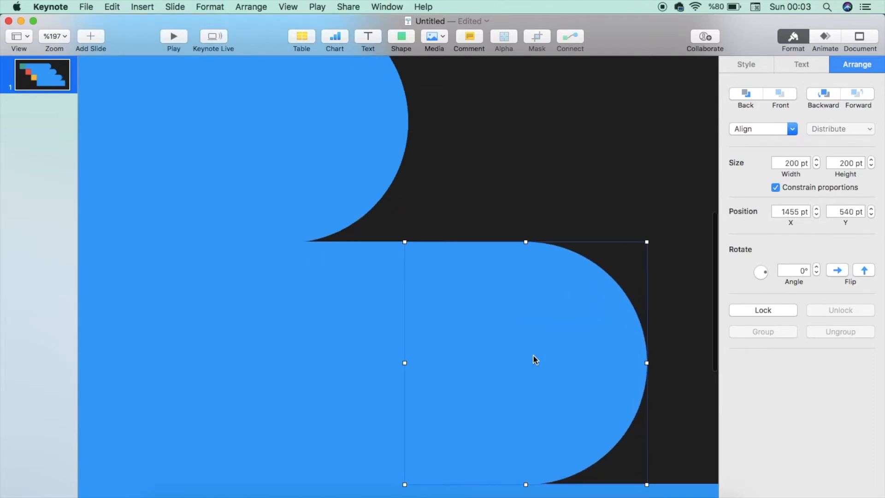
Duplicate the circle and place the copy at the right end of the bottom bar
{"action": "scroll", "coordinate": [533, 355], "scroll_direction": "down", "scroll_amount": 5}
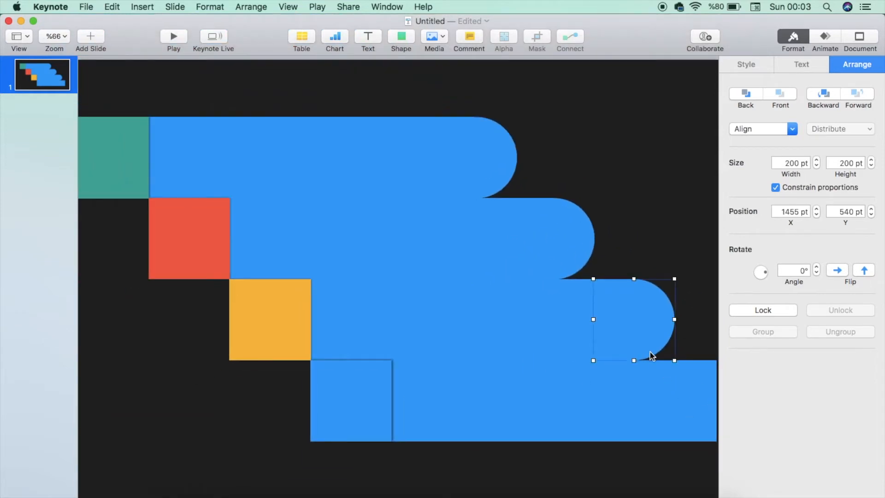
{"action": "scroll", "coordinate": [650, 353], "scroll_direction": "right", "scroll_amount": 3}
{"action": "right_click", "coordinate": [593, 330]}
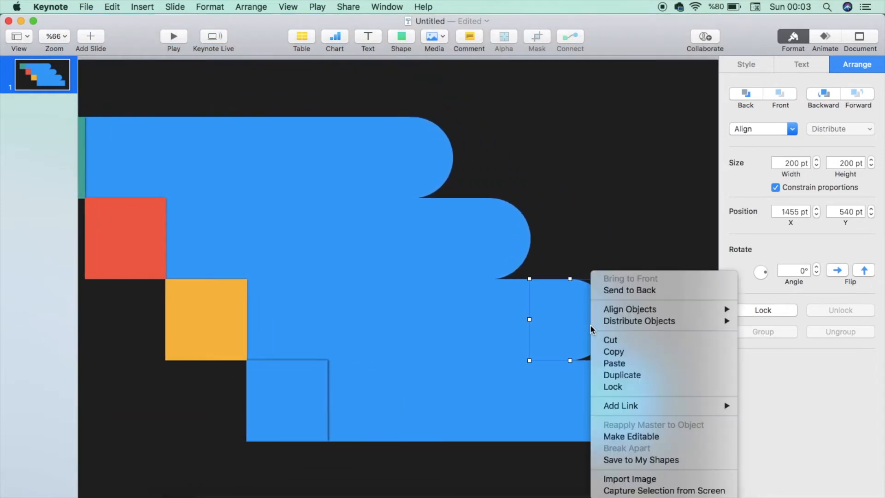
{"action": "left_click", "coordinate": [620, 381]}
{"action": "left_click_drag", "start_coordinate": [568, 336], "coordinate": [647, 404]}
{"action": "scroll", "coordinate": [648, 404], "scroll_direction": "down", "scroll_amount": 3}
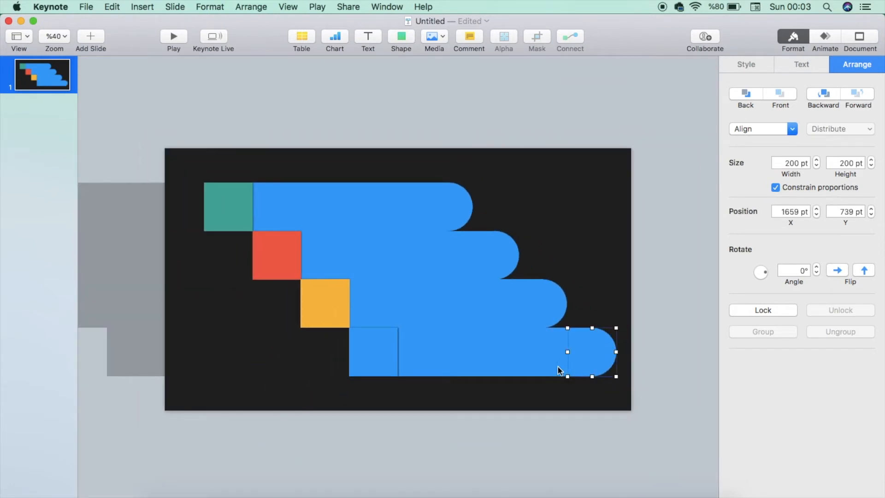
Unite the bottom bar and the third bar each with its end circle
{"action": "left_click", "coordinate": [524, 347], "text": "shift"}
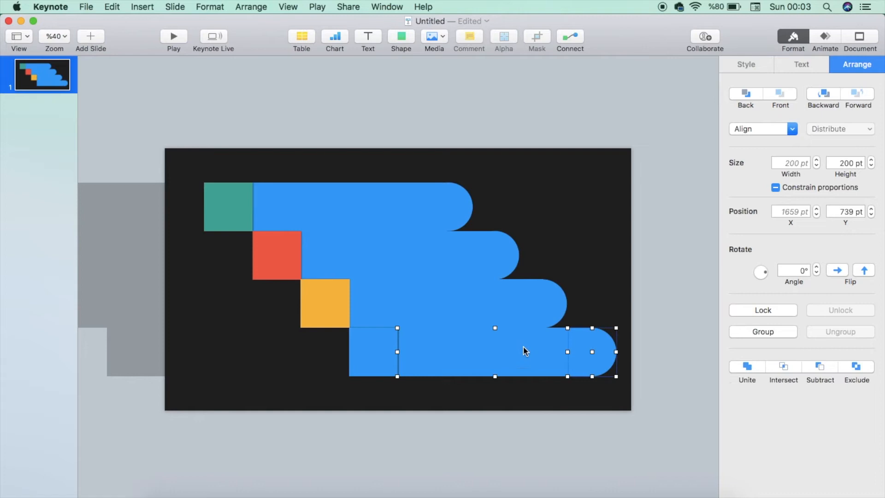
{"action": "left_click", "coordinate": [748, 367]}
{"action": "left_click", "coordinate": [537, 299]}
{"action": "left_click", "coordinate": [507, 300], "text": "shift"}
{"action": "left_click", "coordinate": [744, 367]}
Unite the second bar and the top bar each with its end circle
{"action": "left_click", "coordinate": [498, 254]}
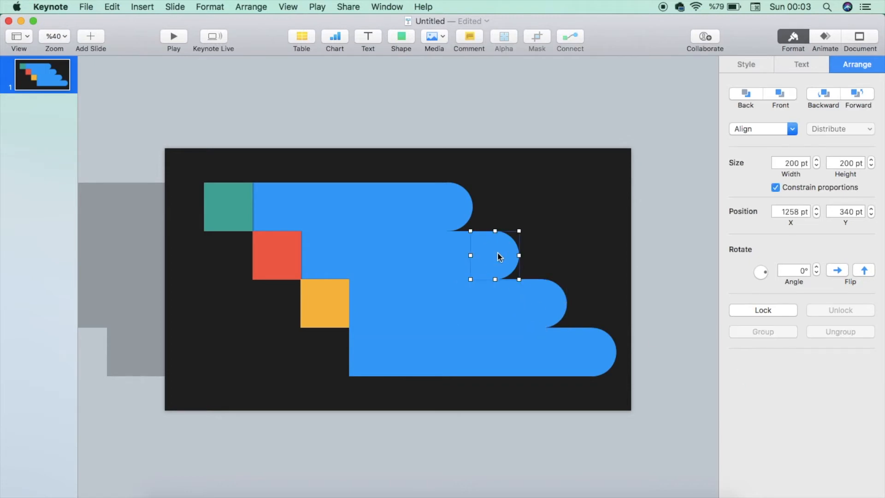
{"action": "left_click", "coordinate": [412, 267], "text": "shift"}
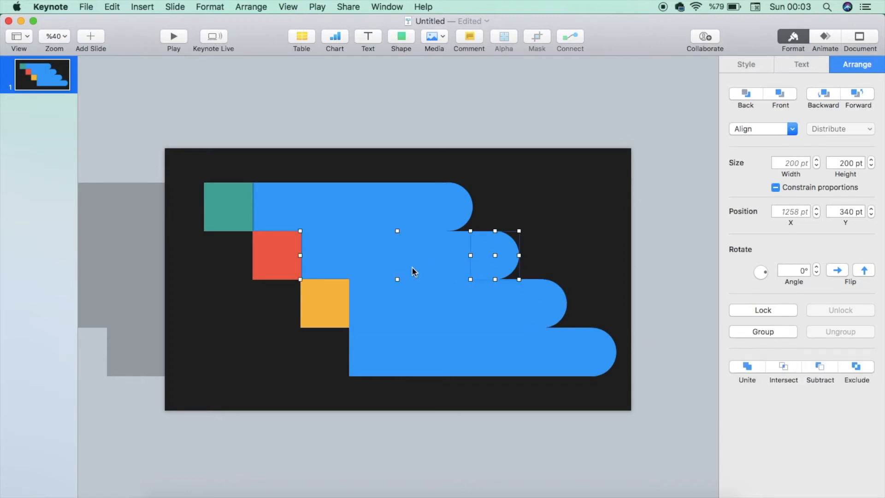
{"action": "left_click", "coordinate": [744, 367]}
{"action": "left_click", "coordinate": [458, 207]}
{"action": "left_click", "coordinate": [366, 209], "text": "shift"}
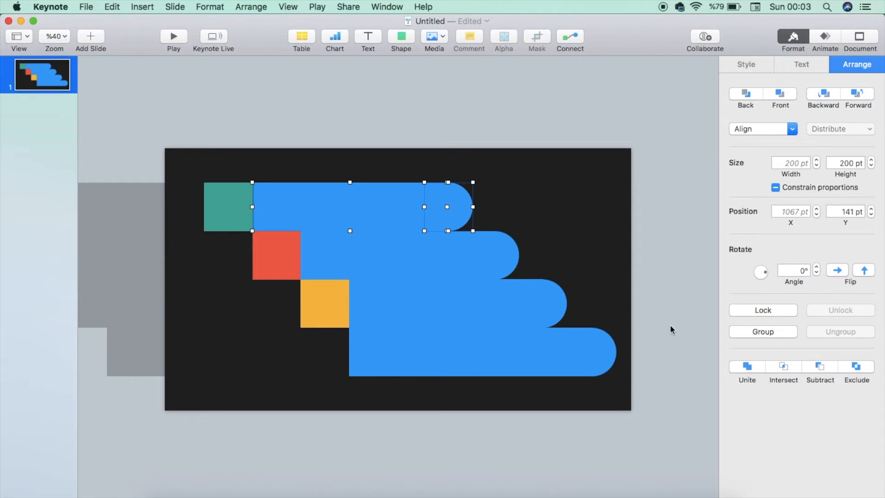
{"action": "left_click", "coordinate": [748, 367]}
Select the four rounded bars and send them to the back behind the squares
{"action": "left_click", "coordinate": [369, 359]}
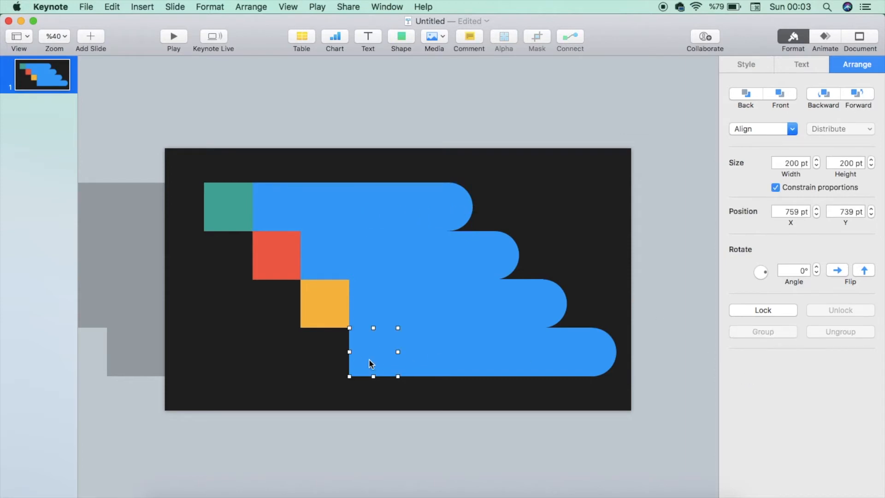
{"action": "scroll", "coordinate": [369, 359], "scroll_direction": "up", "scroll_amount": 5}
{"action": "left_click", "coordinate": [473, 405]}
{"action": "left_click", "coordinate": [481, 332], "text": "shift"}
{"action": "left_click", "coordinate": [446, 258], "text": "shift"}
{"action": "left_click", "coordinate": [372, 170], "text": "shift"}
{"action": "left_click", "coordinate": [746, 94]}
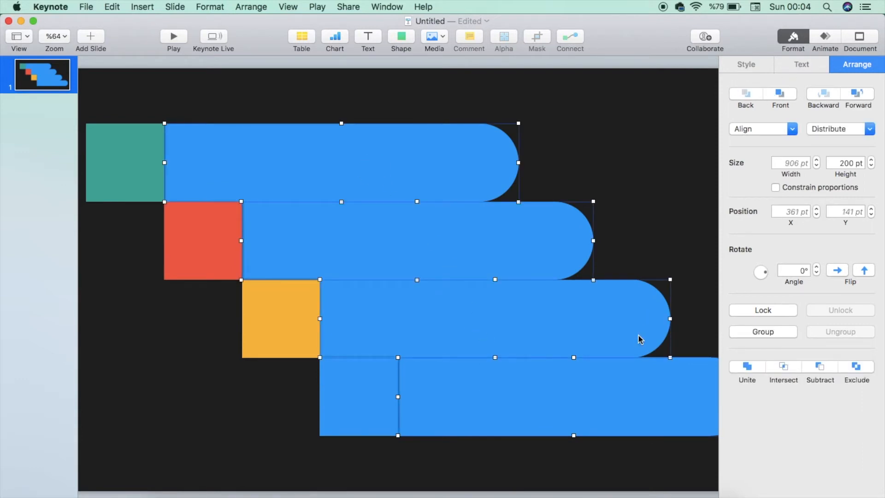
Fill the top rounded bar with the teal color
{"action": "left_click", "coordinate": [654, 206]}
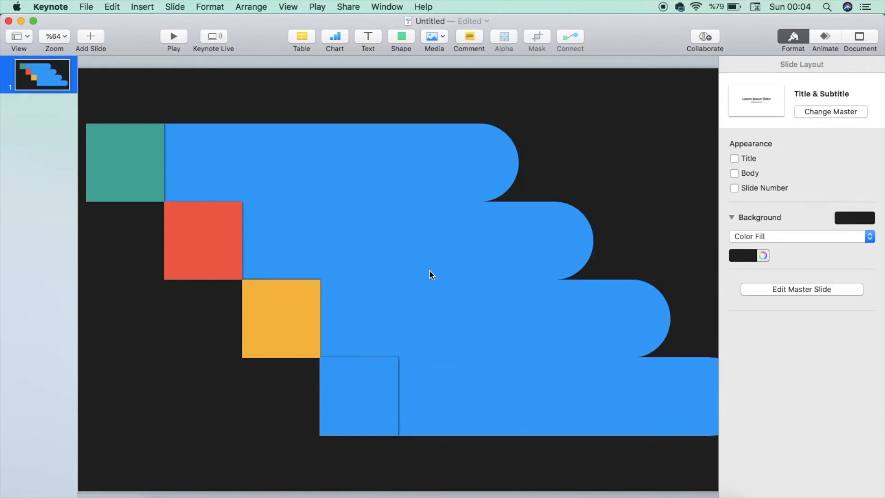
{"action": "scroll", "coordinate": [430, 269], "scroll_direction": "down", "scroll_amount": 5}
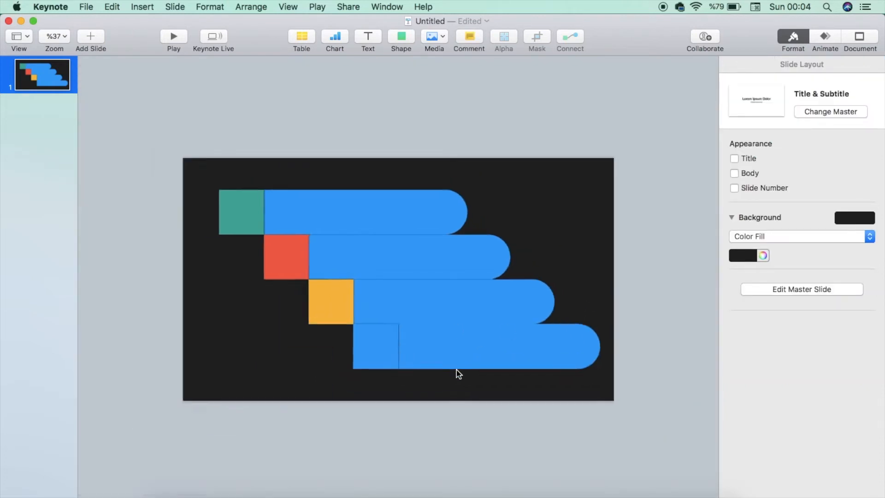
{"action": "left_click", "coordinate": [337, 211]}
{"action": "left_click", "coordinate": [739, 64]}
{"action": "left_click", "coordinate": [735, 239]}
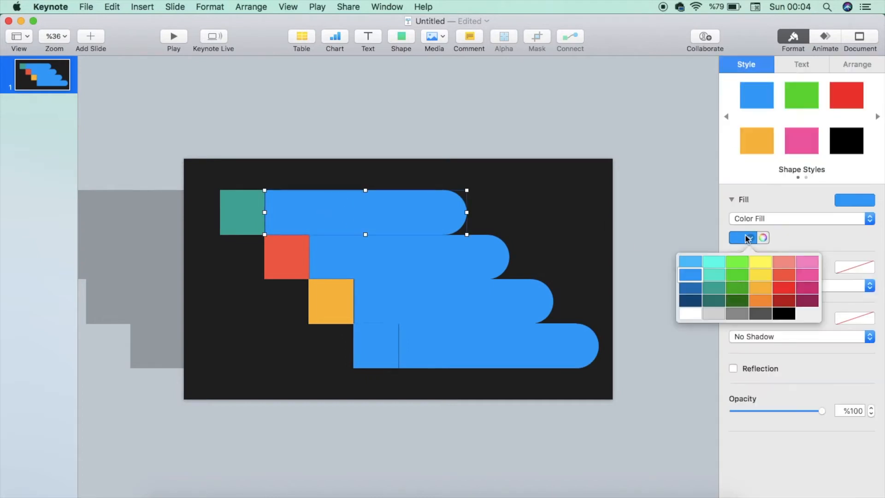
{"action": "left_click", "coordinate": [720, 289]}
Fill the second bar with red and the third bar with orange
{"action": "left_click", "coordinate": [436, 262]}
{"action": "left_click", "coordinate": [747, 237]}
{"action": "left_click", "coordinate": [785, 275]}
{"action": "left_click", "coordinate": [416, 318]}
{"action": "left_click", "coordinate": [747, 238]}
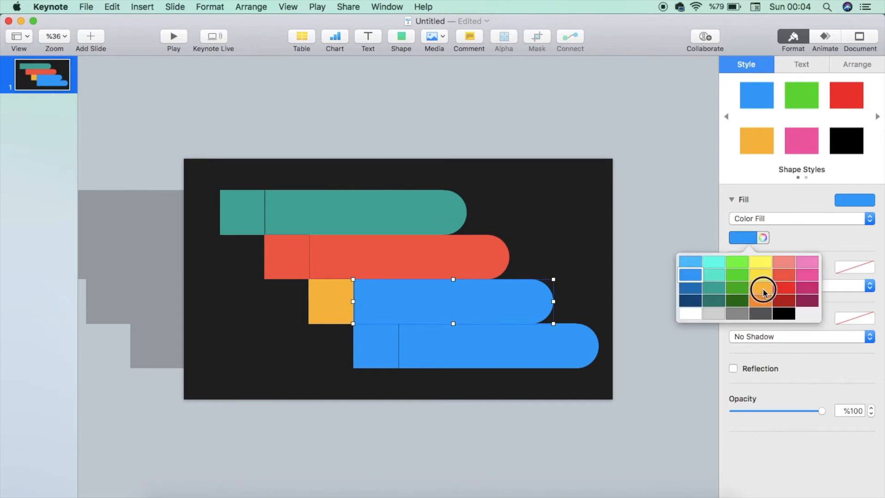
{"action": "left_click", "coordinate": [763, 289]}
{"action": "scroll", "coordinate": [451, 301], "scroll_direction": "up", "scroll_amount": 5}
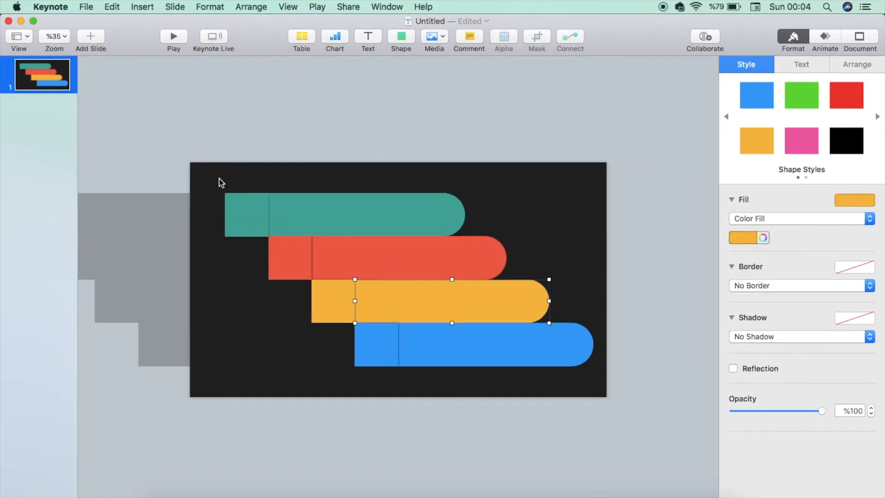
Select all the shapes and shift them slightly left on the slide
{"action": "left_click_drag", "start_coordinate": [255, 117], "coordinate": [575, 353]}
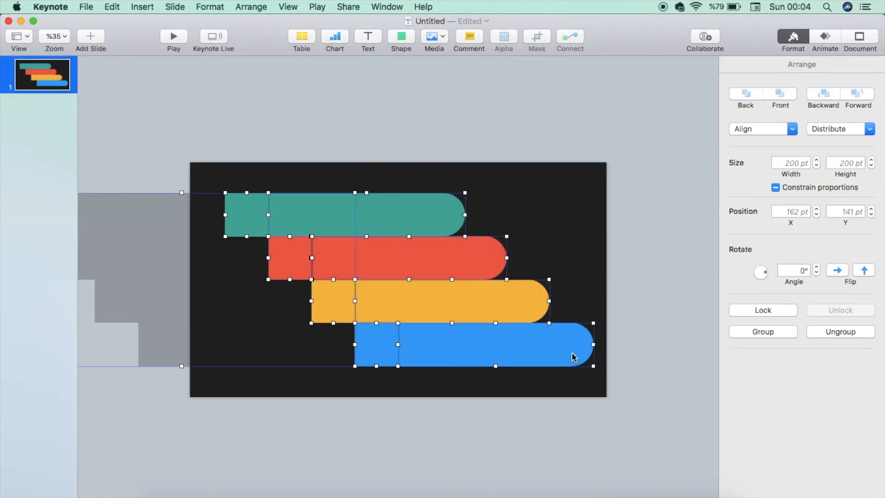
{"action": "mouse_move", "coordinate": [438, 291]}
{"action": "left_mouse_down"}
{"action": "mouse_move", "coordinate": [417, 290]}
{"action": "mouse_move", "coordinate": [443, 293]}
{"action": "mouse_move", "coordinate": [432, 297]}
{"action": "left_mouse_up"}
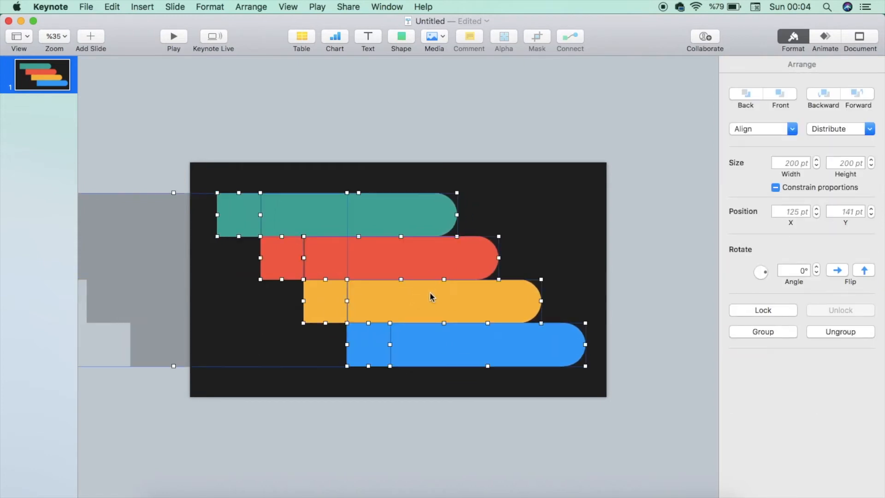
{"action": "left_click", "coordinate": [421, 130]}
{"action": "scroll", "coordinate": [144, 285], "scroll_direction": "up", "scroll_amount": 5}
{"action": "scroll", "coordinate": [144, 285], "scroll_direction": "down", "scroll_amount": 4}
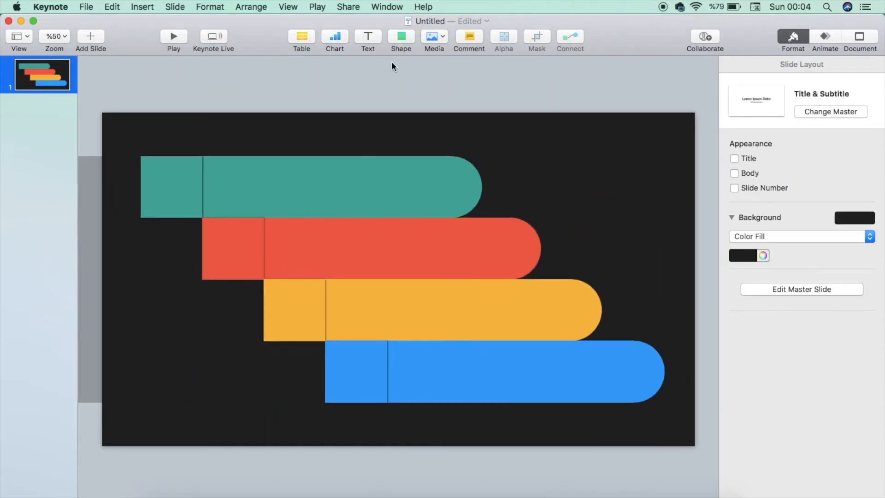
Browse the shape library categories for an icon to place on the bars
{"action": "left_click", "coordinate": [404, 36]}
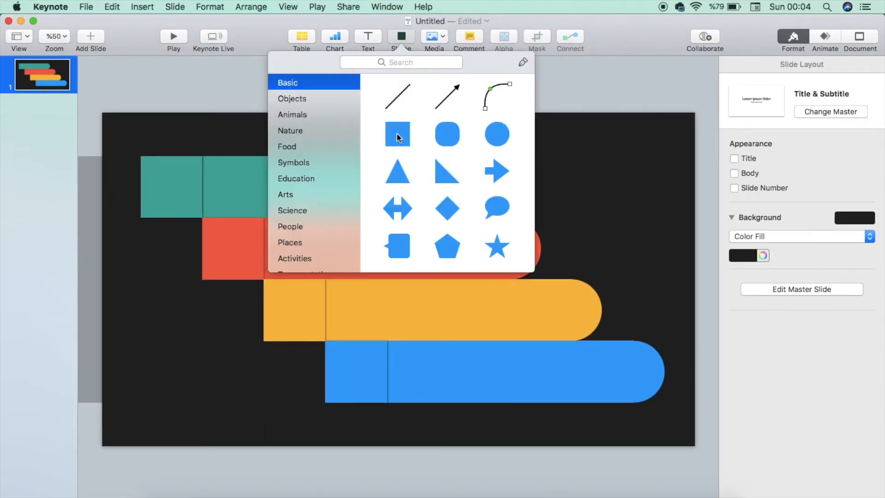
{"action": "scroll", "coordinate": [433, 195], "scroll_direction": "down", "scroll_amount": 20}
{"action": "scroll", "coordinate": [433, 195], "scroll_direction": "up", "scroll_amount": 3}
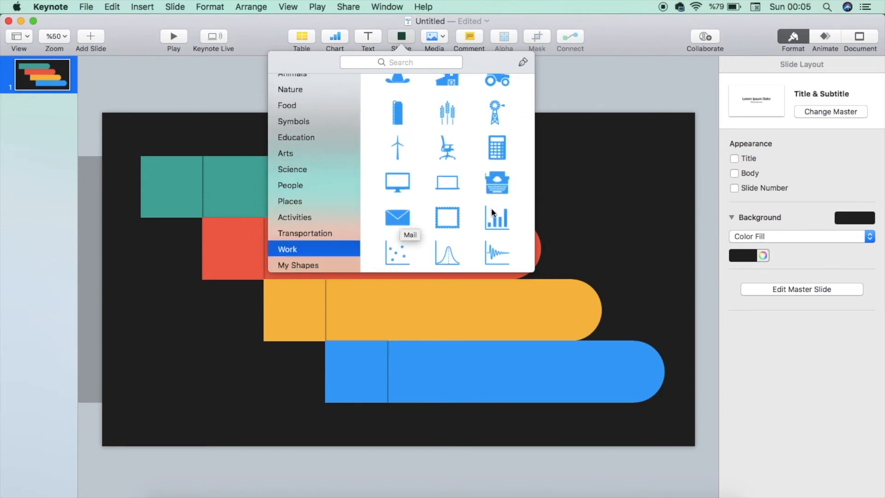
{"action": "scroll", "coordinate": [491, 207], "scroll_direction": "up", "scroll_amount": 5}
{"action": "scroll", "coordinate": [492, 213], "scroll_direction": "up", "scroll_amount": 5}
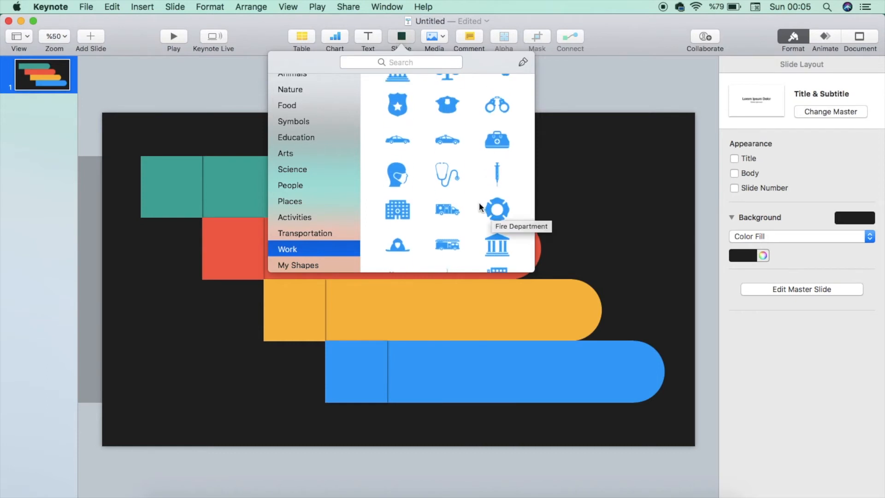
{"action": "scroll", "coordinate": [480, 203], "scroll_direction": "up", "scroll_amount": 10}
{"action": "scroll", "coordinate": [479, 204], "scroll_direction": "up", "scroll_amount": 5}
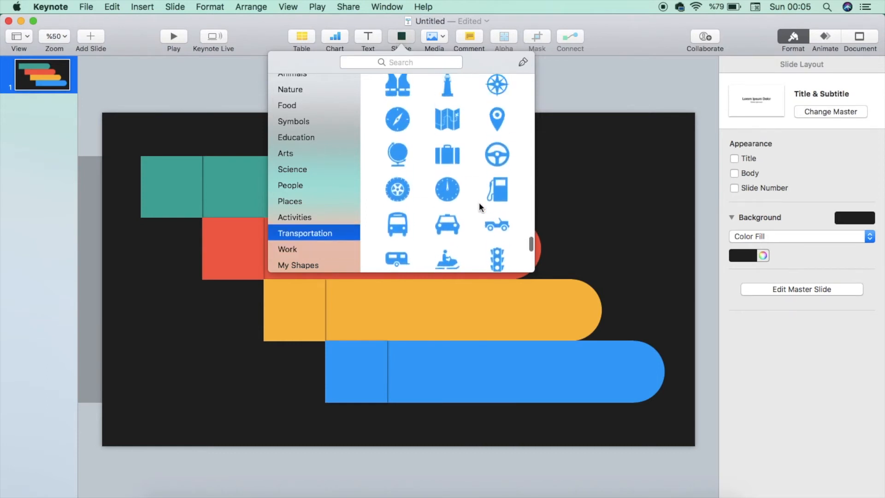
{"action": "scroll", "coordinate": [478, 205], "scroll_direction": "up", "scroll_amount": 10}
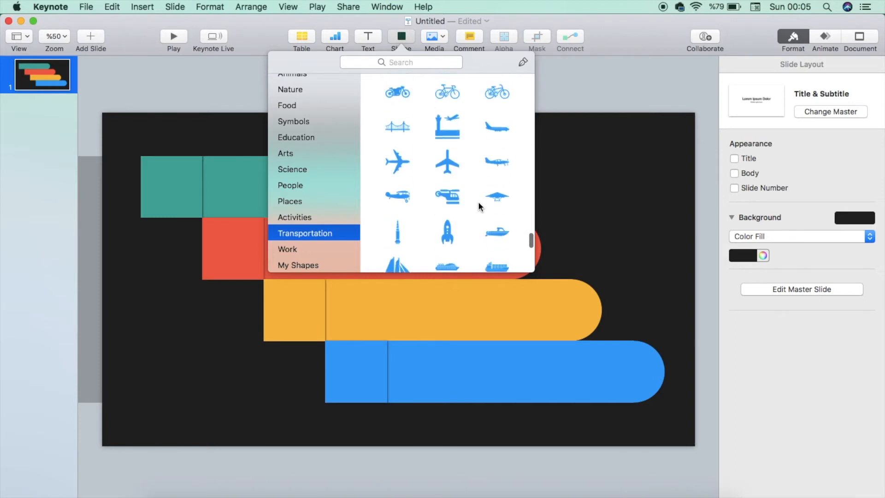
{"action": "scroll", "coordinate": [480, 206], "scroll_direction": "down", "scroll_amount": 4}
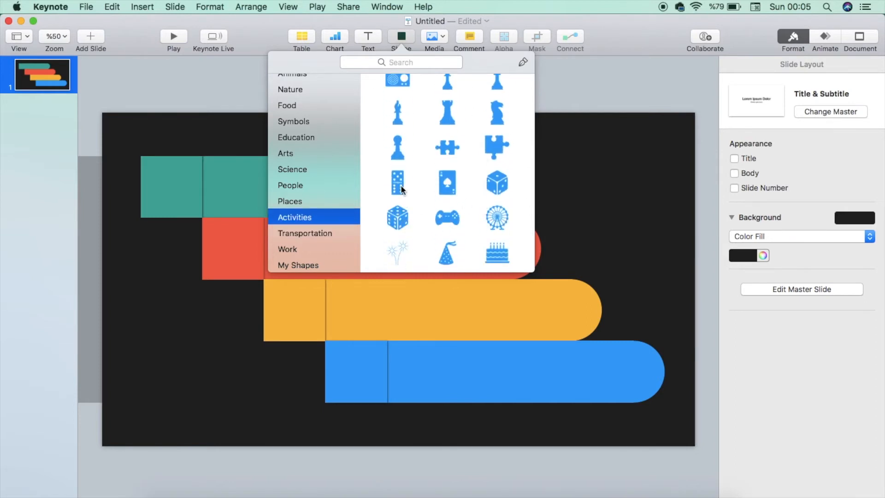
Insert the dice icon from the Activities shapes, move it onto the right end of the teal bar, and fill it teal
{"action": "left_click", "coordinate": [397, 219]}
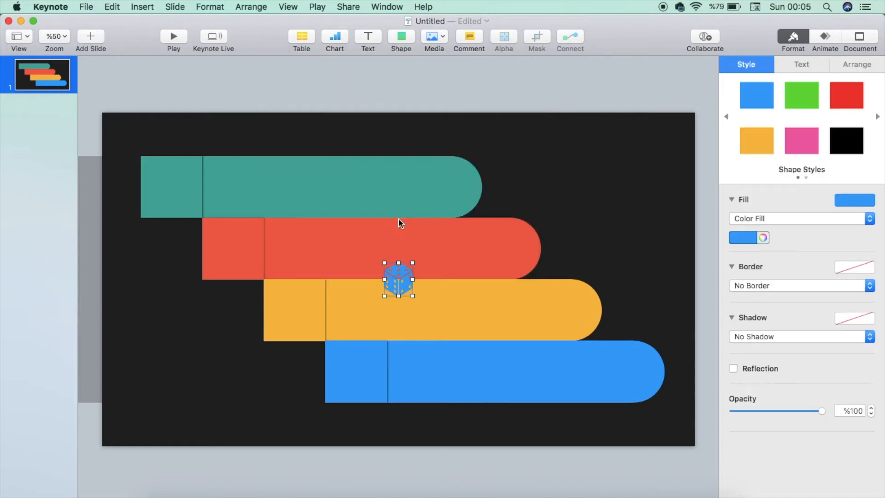
{"action": "left_click_drag", "start_coordinate": [397, 280], "coordinate": [453, 188]}
{"action": "left_click", "coordinate": [752, 239]}
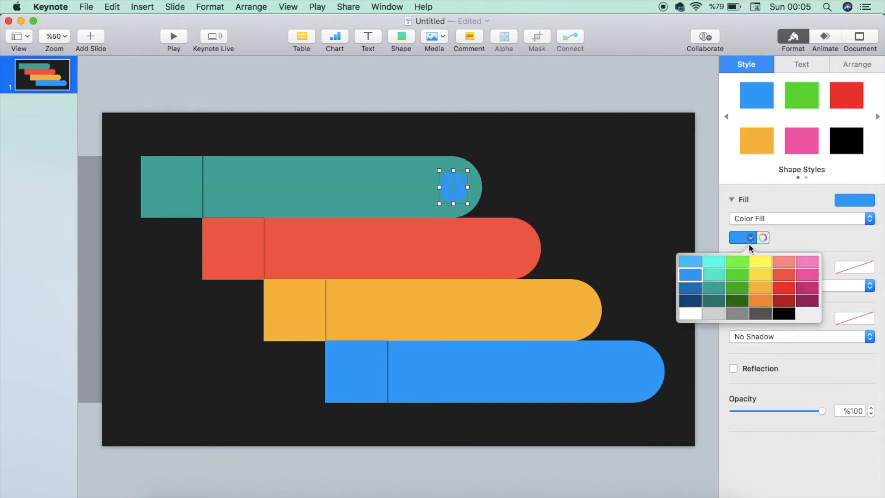
{"action": "left_click", "coordinate": [713, 291]}
Give the dice a drop shadow with 15 pt blur, 0 pt offset and 75% opacity
{"action": "left_click", "coordinate": [762, 339]}
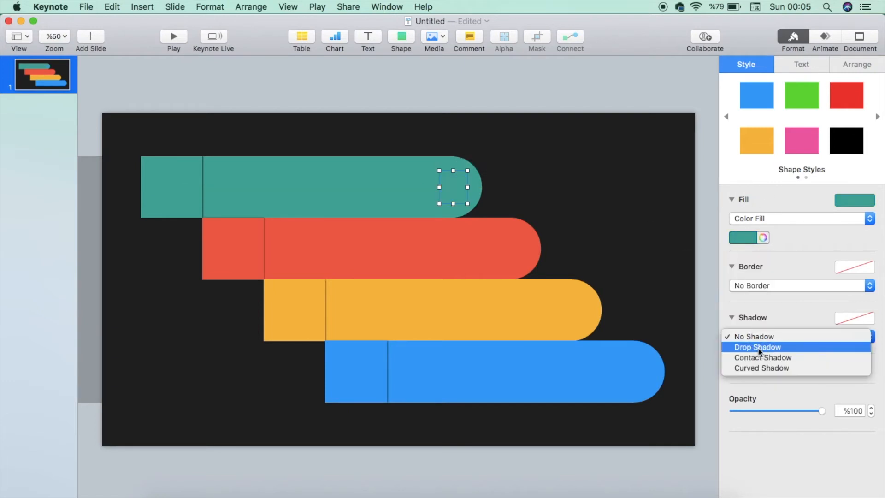
{"action": "left_click", "coordinate": [758, 347]}
{"action": "mouse_move", "coordinate": [738, 368]}
{"action": "left_mouse_down"}
{"action": "mouse_move", "coordinate": [802, 370]}
{"action": "mouse_move", "coordinate": [746, 367]}
{"action": "left_mouse_up"}
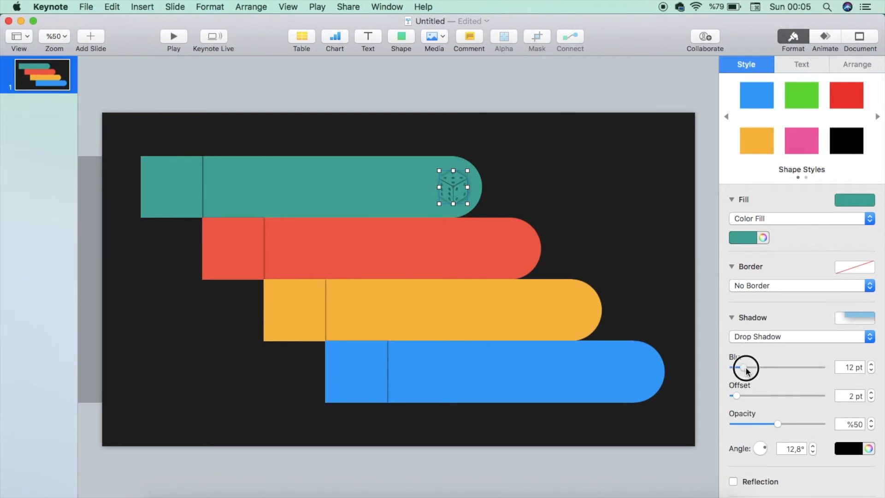
{"action": "scroll", "coordinate": [498, 255], "scroll_direction": "up", "scroll_amount": 10}
{"action": "scroll", "coordinate": [498, 255], "scroll_direction": "up", "scroll_amount": 5}
{"action": "scroll", "coordinate": [498, 255], "scroll_direction": "right", "scroll_amount": 4}
{"action": "left_click", "coordinate": [747, 240]}
{"action": "left_click", "coordinate": [748, 240]}
{"action": "left_click", "coordinate": [872, 394]}
{"action": "mouse_move", "coordinate": [737, 396]}
{"action": "left_mouse_down"}
{"action": "mouse_move", "coordinate": [790, 399]}
{"action": "mouse_move", "coordinate": [723, 398]}
{"action": "left_mouse_up"}
{"action": "mouse_move", "coordinate": [778, 426]}
{"action": "left_mouse_down"}
{"action": "mouse_move", "coordinate": [834, 429]}
{"action": "mouse_move", "coordinate": [833, 437]}
{"action": "mouse_move", "coordinate": [796, 433]}
{"action": "mouse_move", "coordinate": [784, 442]}
{"action": "left_mouse_up"}
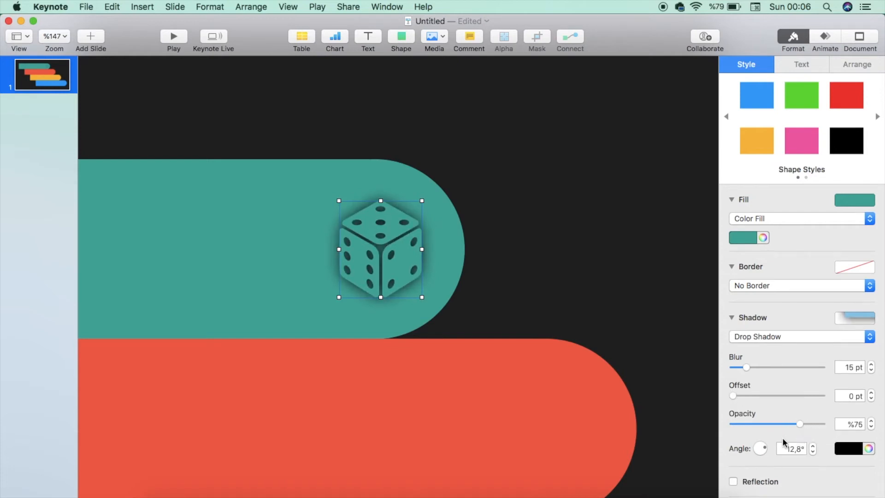
Insert the puzzle-piece icon from the Activities shapes and place it at the right end of the red bar
{"action": "key", "text": "super+shift+0"}
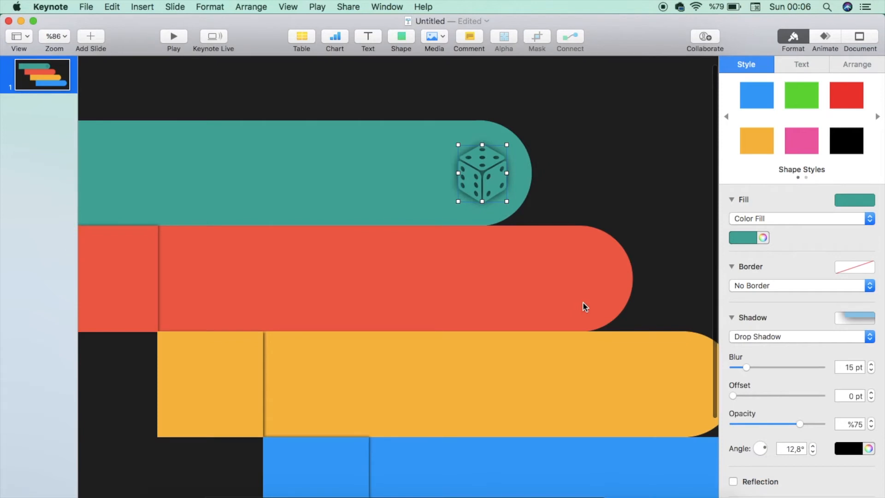
{"action": "scroll", "coordinate": [506, 236], "scroll_direction": "up", "scroll_amount": 5}
{"action": "scroll", "coordinate": [506, 236], "scroll_direction": "right", "scroll_amount": 2}
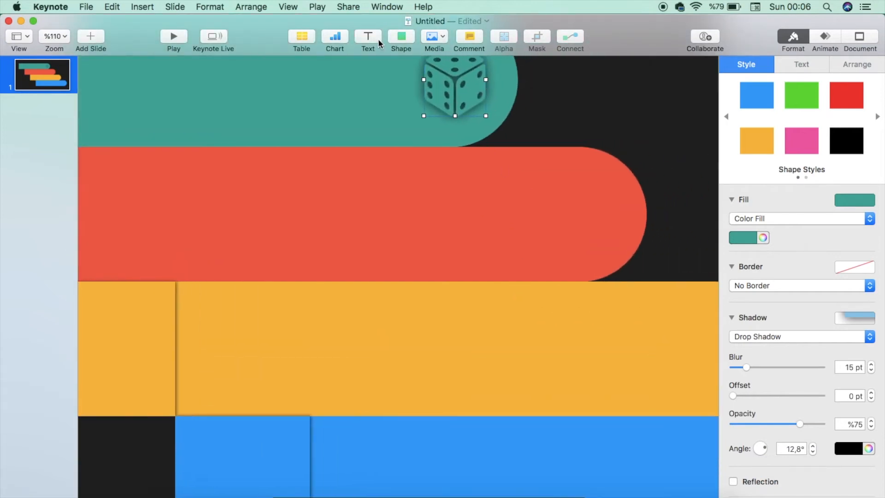
{"action": "left_click", "coordinate": [406, 33]}
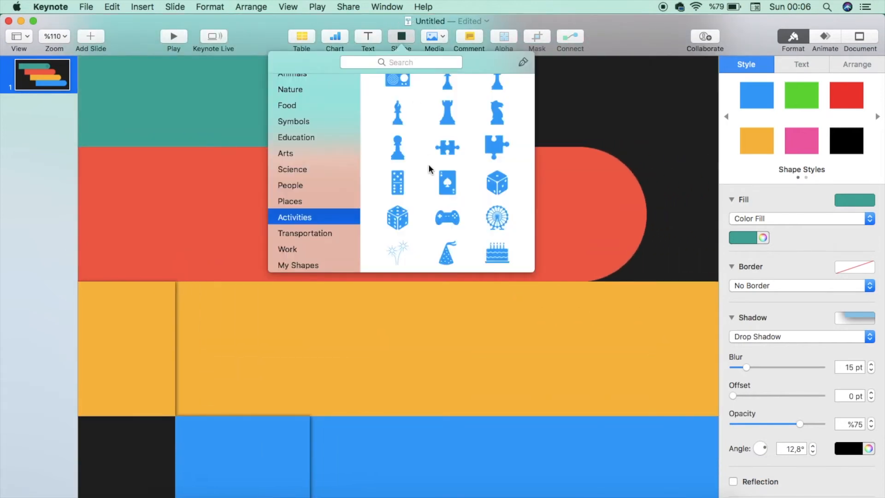
{"action": "scroll", "coordinate": [480, 185], "scroll_direction": "up", "scroll_amount": 1}
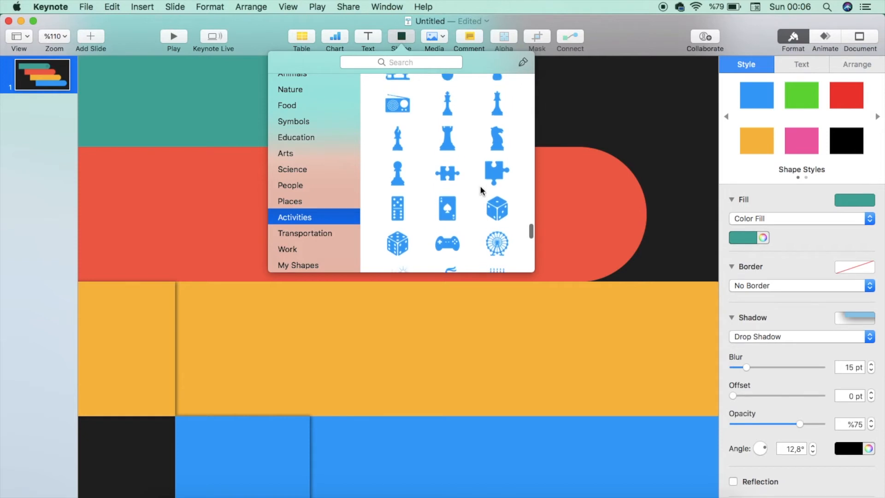
{"action": "left_click", "coordinate": [498, 168]}
{"action": "left_click_drag", "start_coordinate": [399, 279], "coordinate": [591, 213]}
Fill the puzzle piece red and give it a drop shadow
{"action": "left_click", "coordinate": [752, 239]}
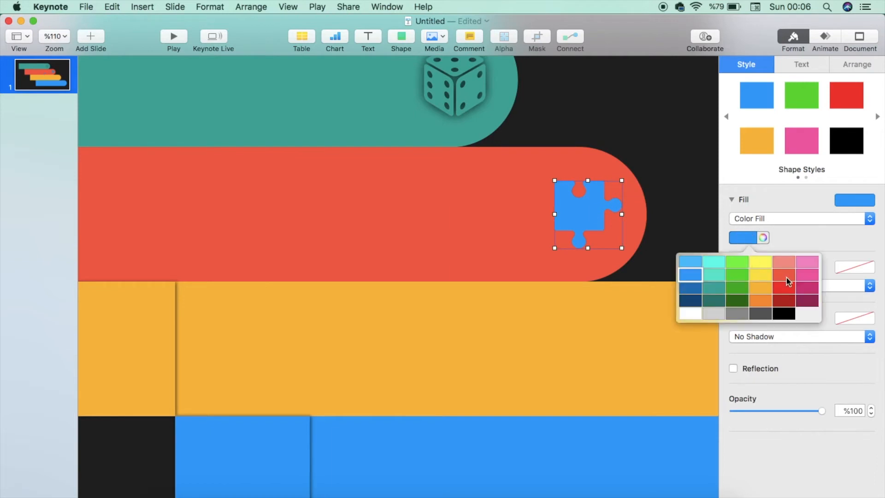
{"action": "left_click", "coordinate": [787, 277]}
{"action": "left_click", "coordinate": [753, 337]}
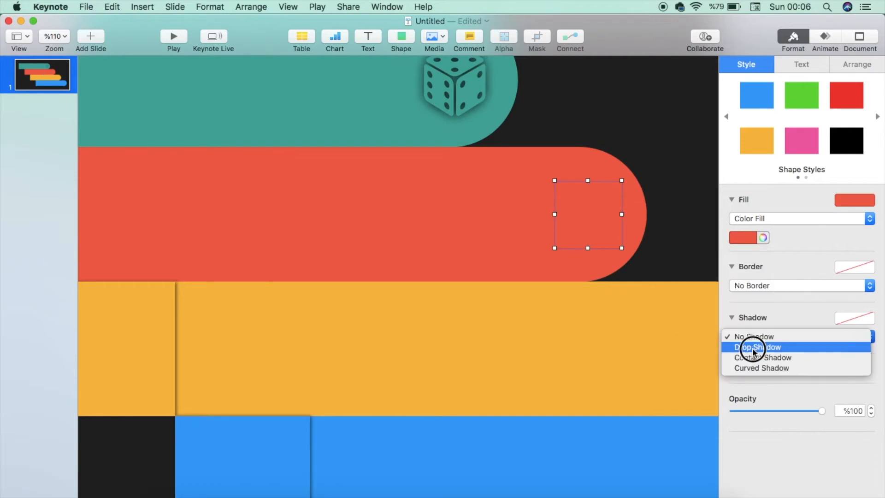
{"action": "left_click", "coordinate": [752, 348]}
{"action": "key", "text": "super+shift+0"}
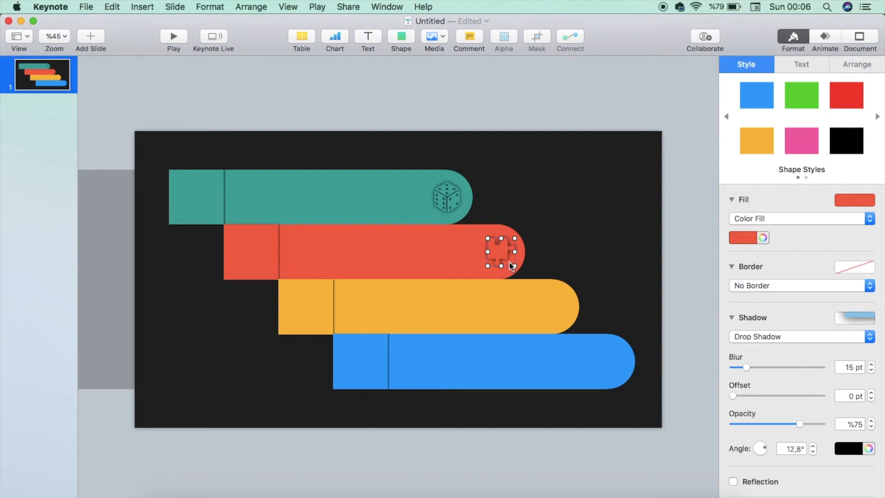
Insert the chess pawn icon from the Activities shapes and place it at the right end of the orange bar
{"action": "left_click", "coordinate": [401, 39]}
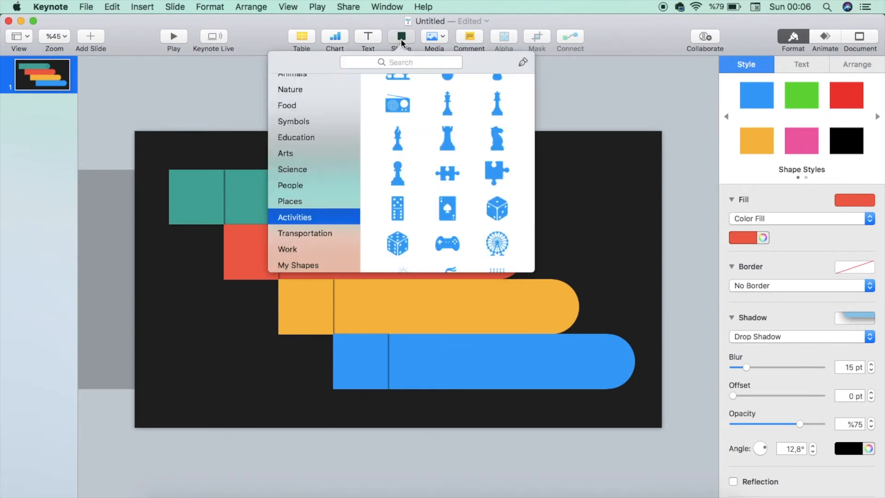
{"action": "scroll", "coordinate": [456, 193], "scroll_direction": "down", "scroll_amount": 3}
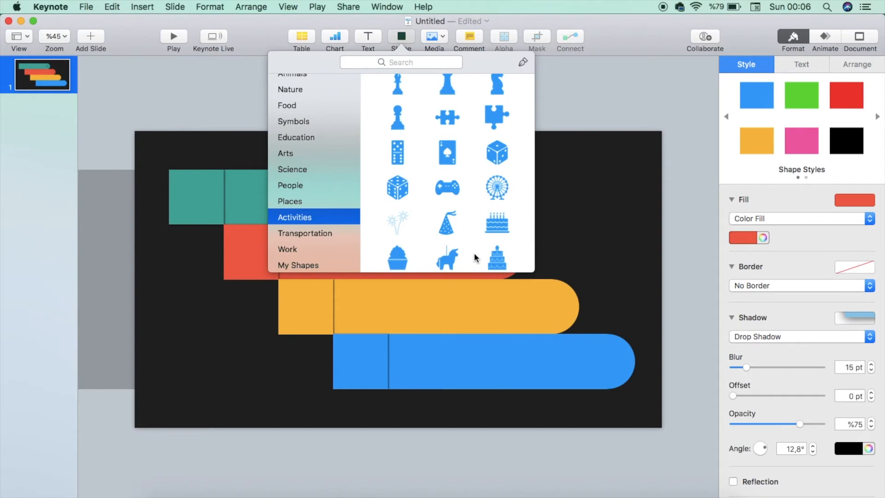
{"action": "scroll", "coordinate": [476, 257], "scroll_direction": "down", "scroll_amount": 2}
{"action": "scroll", "coordinate": [476, 257], "scroll_direction": "up", "scroll_amount": 5}
{"action": "scroll", "coordinate": [475, 257], "scroll_direction": "up", "scroll_amount": 3}
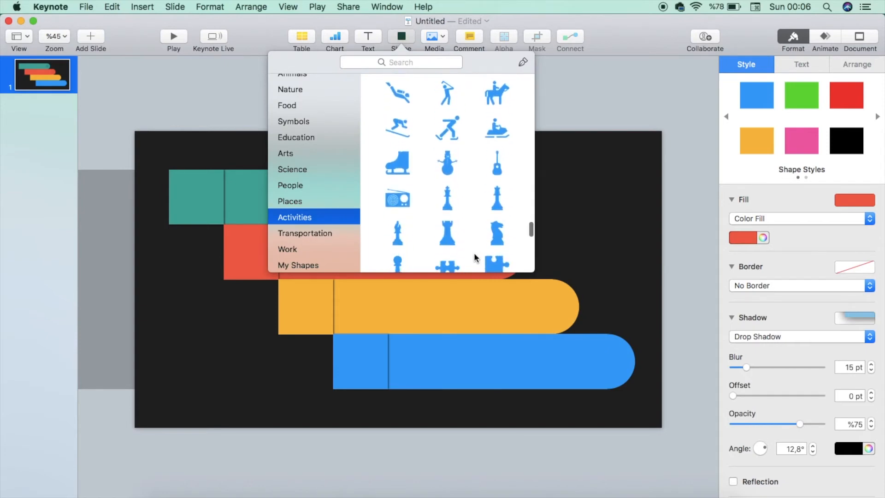
{"action": "scroll", "coordinate": [475, 256], "scroll_direction": "down", "scroll_amount": 3}
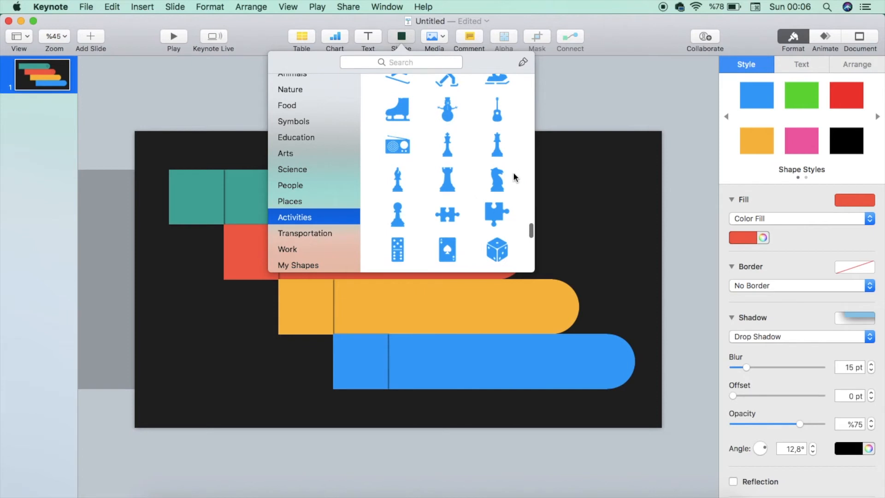
{"action": "left_click", "coordinate": [400, 220]}
{"action": "left_click_drag", "start_coordinate": [399, 283], "coordinate": [550, 318]}
Fill the pawn orange and give it a drop shadow
{"action": "left_click", "coordinate": [749, 238]}
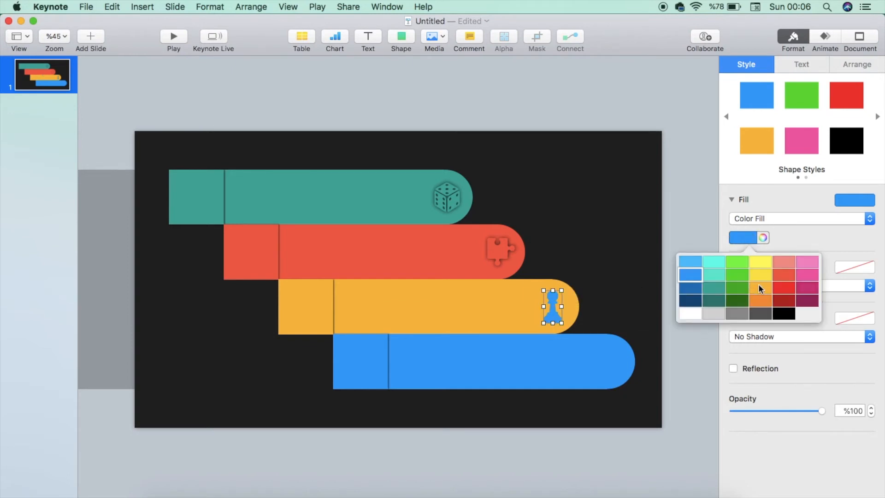
{"action": "left_click", "coordinate": [760, 287]}
{"action": "scroll", "coordinate": [530, 327], "scroll_direction": "up", "scroll_amount": 5}
{"action": "scroll", "coordinate": [529, 327], "scroll_direction": "right", "scroll_amount": 5}
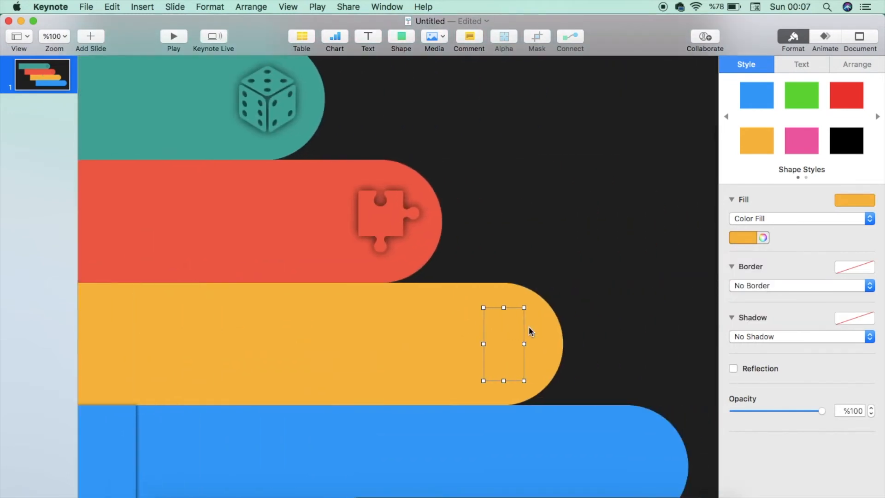
{"action": "scroll", "coordinate": [529, 328], "scroll_direction": "right", "scroll_amount": 1}
{"action": "left_click", "coordinate": [767, 341]}
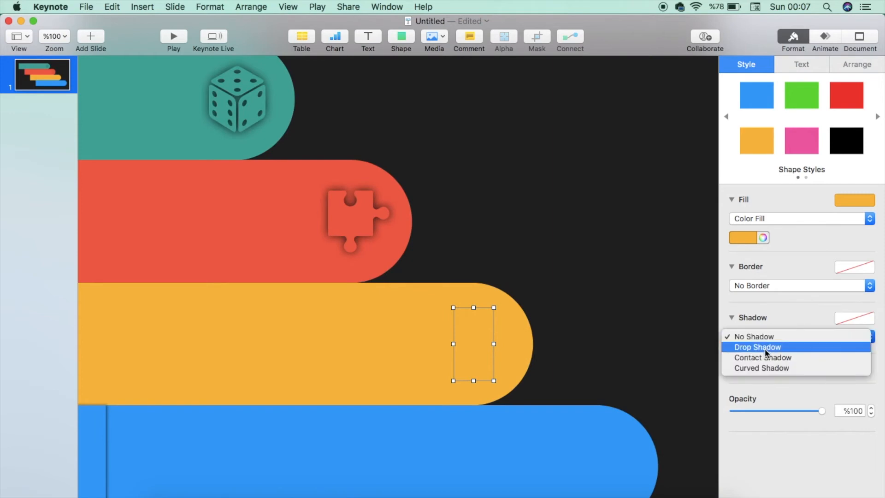
{"action": "left_click", "coordinate": [765, 348]}
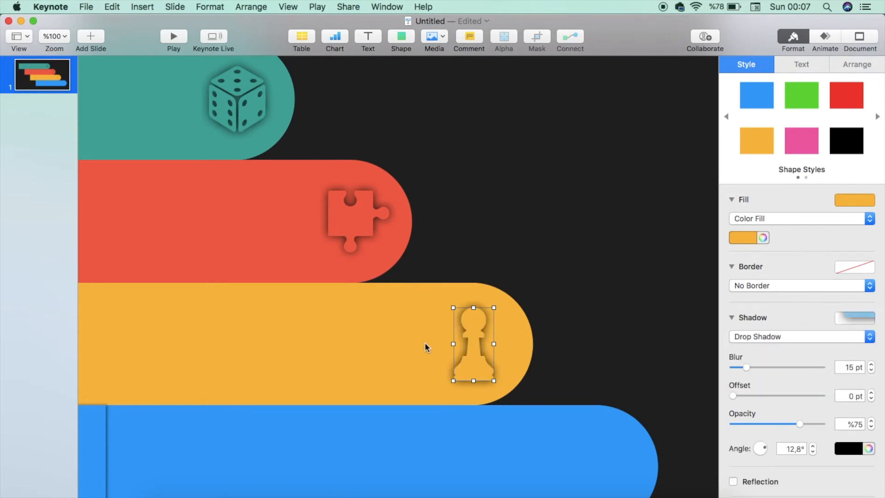
Insert the game controller icon from the Activities shapes and place it at the right end of the blue bar
{"action": "scroll", "coordinate": [425, 343], "scroll_direction": "down", "scroll_amount": 5}
{"action": "left_click", "coordinate": [402, 37]}
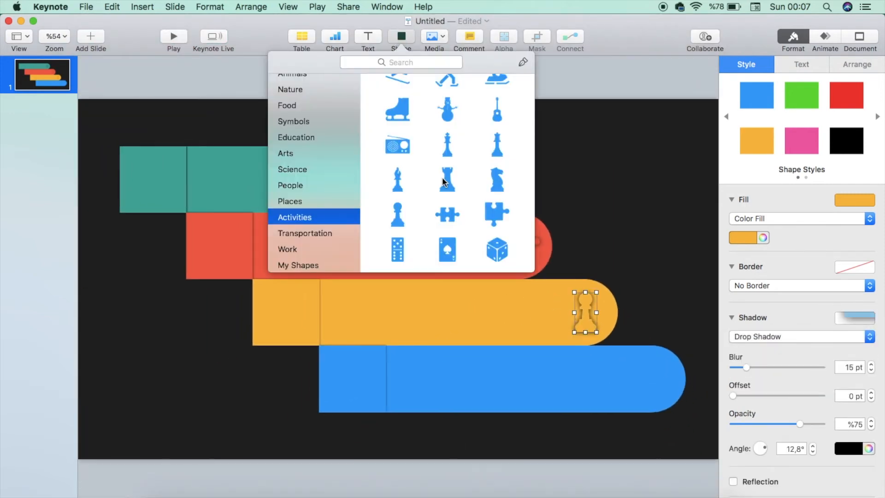
{"action": "scroll", "coordinate": [446, 194], "scroll_direction": "down", "scroll_amount": 3}
{"action": "left_click", "coordinate": [444, 171]}
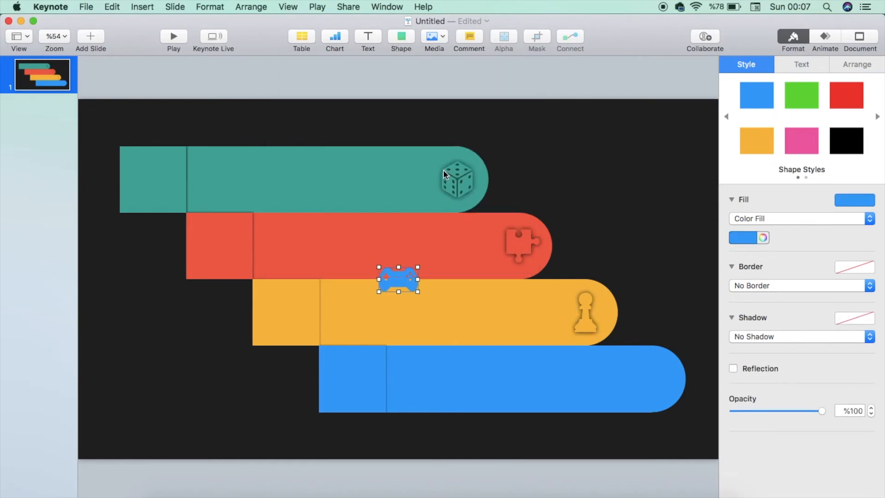
{"action": "left_click_drag", "start_coordinate": [402, 282], "coordinate": [639, 380]}
Give the controller a drop shadow and nudge it slightly right
{"action": "left_click", "coordinate": [750, 337]}
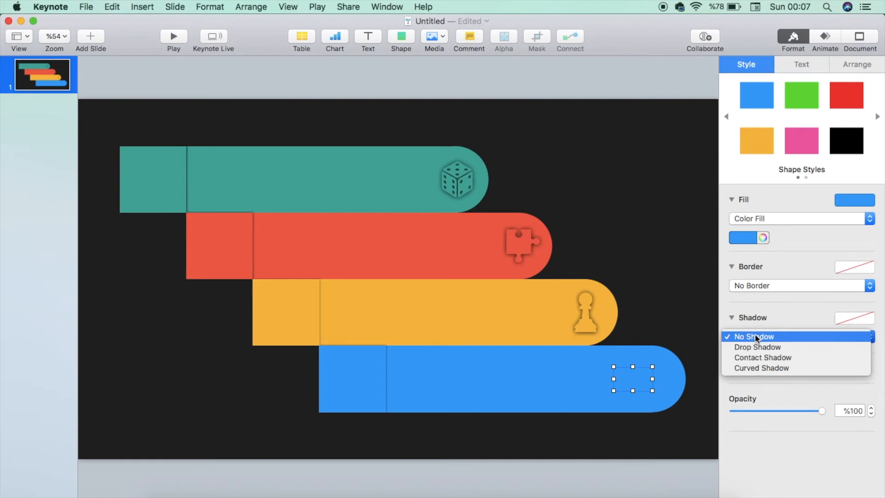
{"action": "left_click", "coordinate": [756, 348]}
{"action": "left_click_drag", "start_coordinate": [634, 383], "coordinate": [653, 382]}
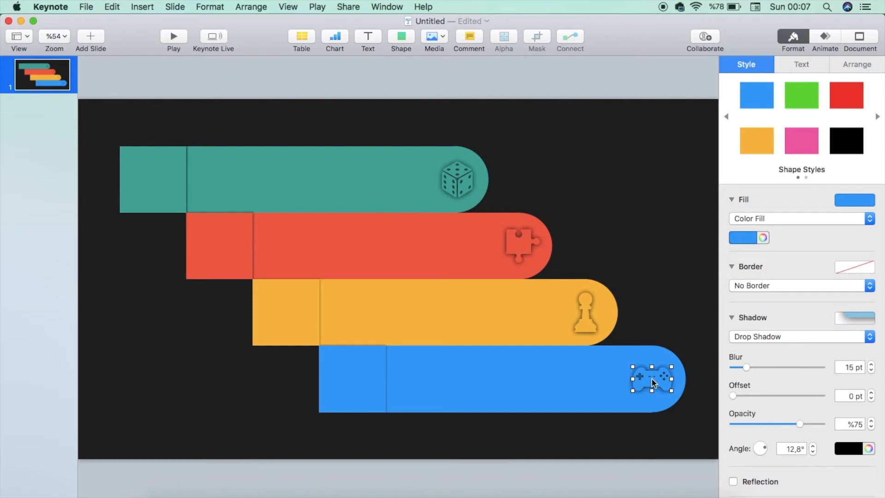
Try to unite the blue bar with the controller icon, then undo it
{"action": "left_click", "coordinate": [613, 391], "text": "shift"}
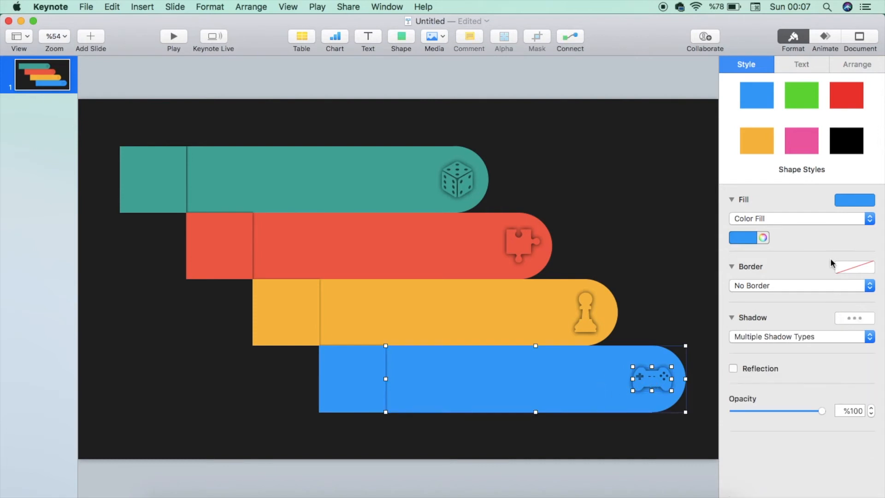
{"action": "left_click", "coordinate": [851, 64]}
{"action": "left_click", "coordinate": [748, 366]}
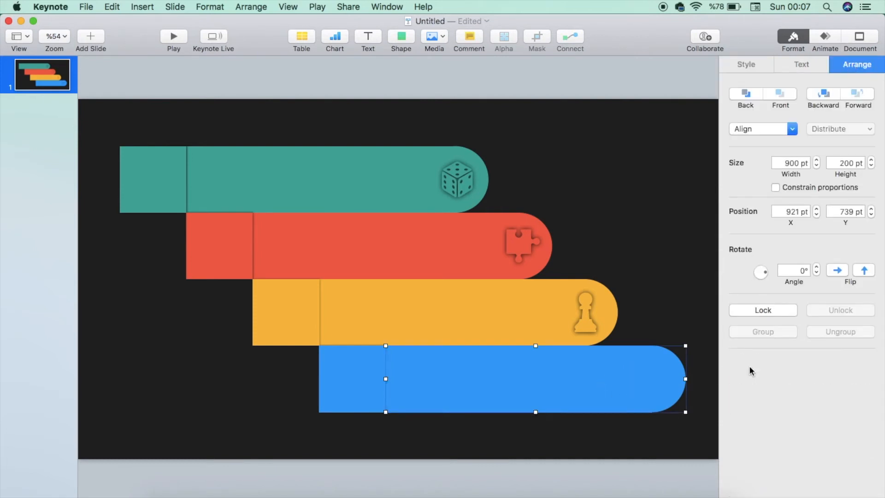
{"action": "key", "text": "super+z"}
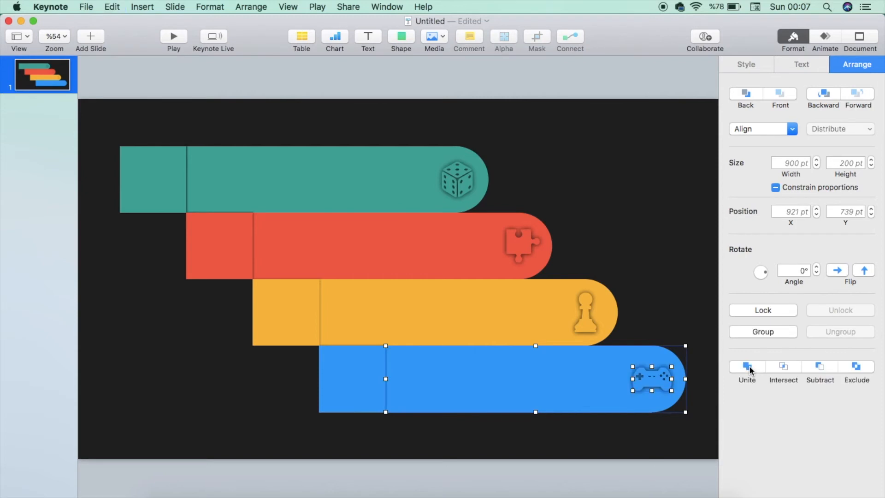
Group the blue bar with its controller icon
{"action": "right_click", "coordinate": [588, 377]}
{"action": "left_click", "coordinate": [613, 237]}
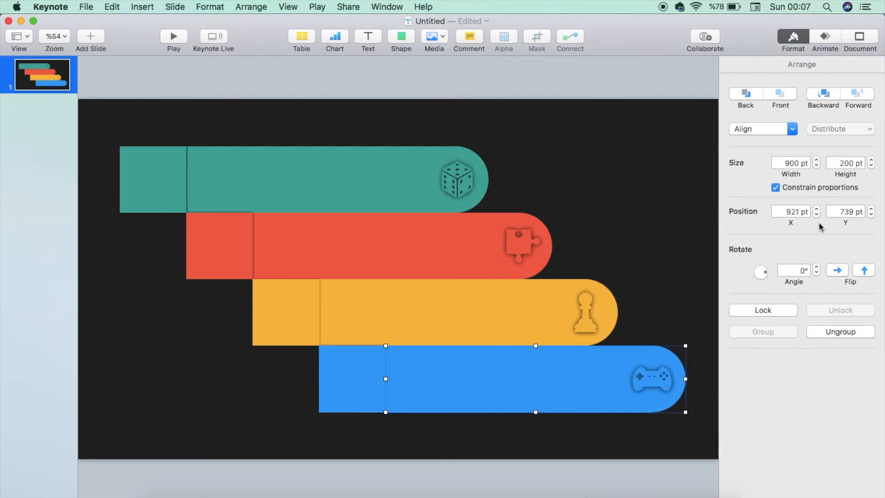
{"action": "key", "text": "super+z"}
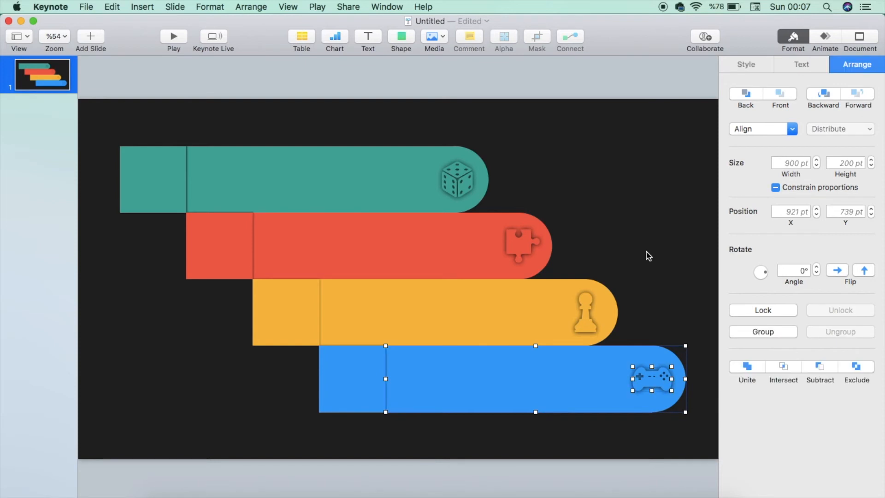
{"action": "right_click", "coordinate": [549, 397]}
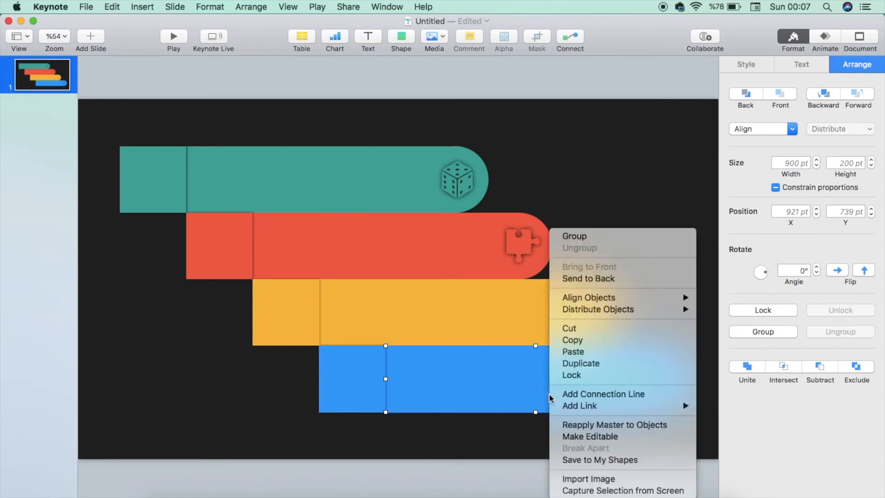
{"action": "left_click", "coordinate": [599, 236]}
Group the orange bar with its pawn icon
{"action": "right_click", "coordinate": [463, 318]}
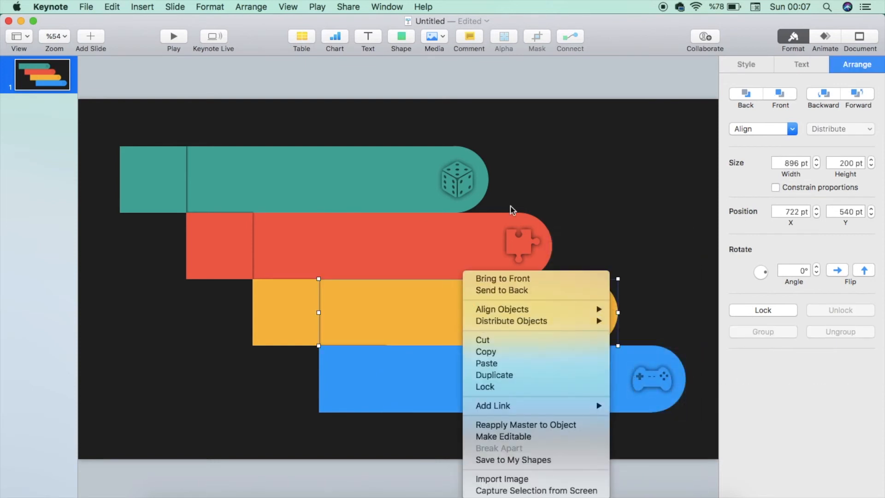
{"action": "left_click", "coordinate": [582, 166]}
{"action": "left_click", "coordinate": [592, 318]}
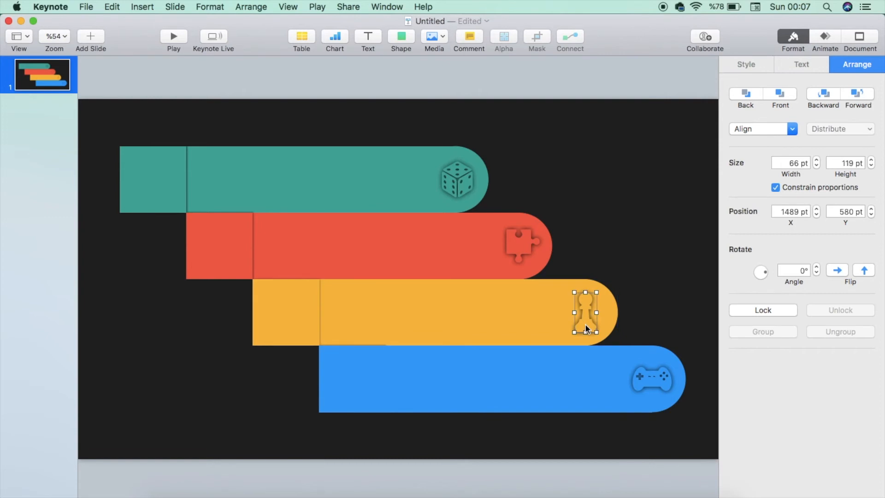
{"action": "left_click", "coordinate": [505, 333], "text": "shift"}
{"action": "right_click", "coordinate": [505, 333]}
{"action": "left_click", "coordinate": [558, 236]}
Group the red bar with its puzzle-piece icon
{"action": "left_click", "coordinate": [453, 245]}
{"action": "left_click", "coordinate": [524, 251], "text": "shift"}
{"action": "right_click", "coordinate": [517, 229]}
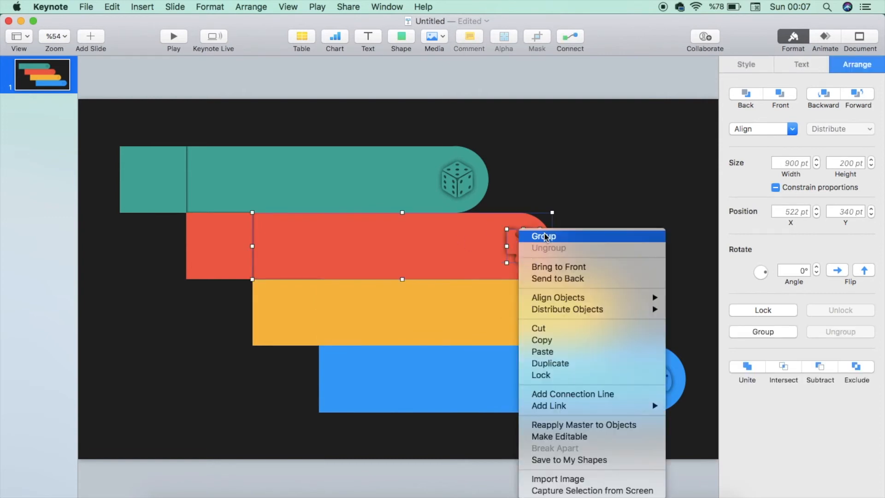
{"action": "left_click", "coordinate": [535, 235]}
Group the teal bar with its dice icon
{"action": "left_click", "coordinate": [383, 175]}
{"action": "left_click", "coordinate": [450, 178], "text": "shift"}
{"action": "right_click", "coordinate": [450, 177]}
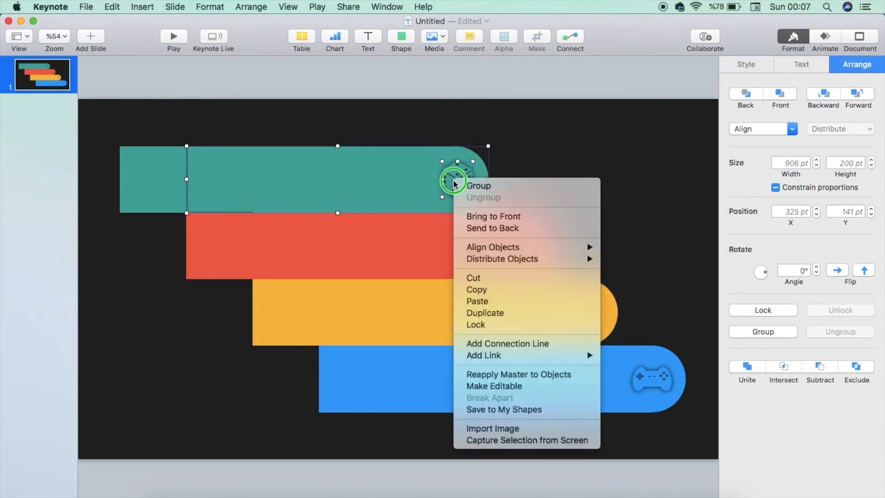
{"action": "left_click", "coordinate": [470, 186]}
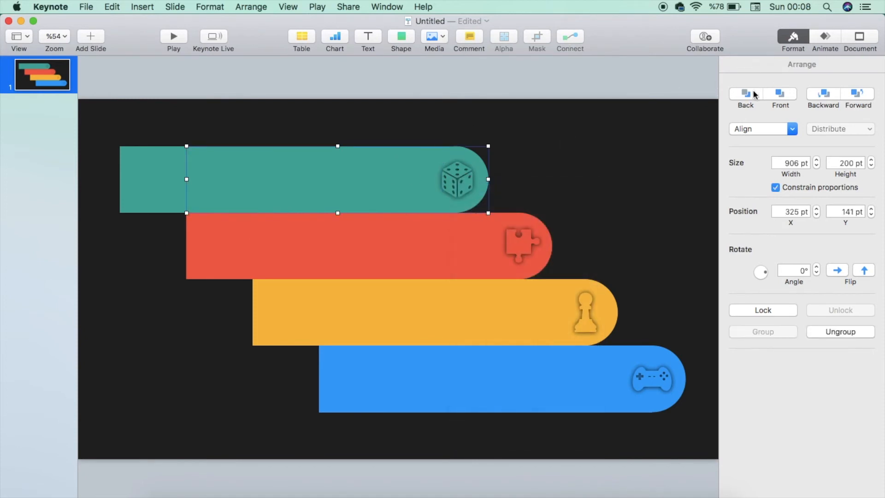
Send each of the four grouped bars backward so the square tabs sit in front of them
{"action": "left_click", "coordinate": [509, 162]}
{"action": "left_click", "coordinate": [424, 186]}
{"action": "left_click", "coordinate": [752, 95]}
{"action": "left_click", "coordinate": [489, 216]}
{"action": "left_click", "coordinate": [742, 94]}
{"action": "left_click", "coordinate": [544, 304]}
{"action": "left_click", "coordinate": [752, 95]}
{"action": "left_click", "coordinate": [573, 371]}
{"action": "left_click", "coordinate": [754, 93]}
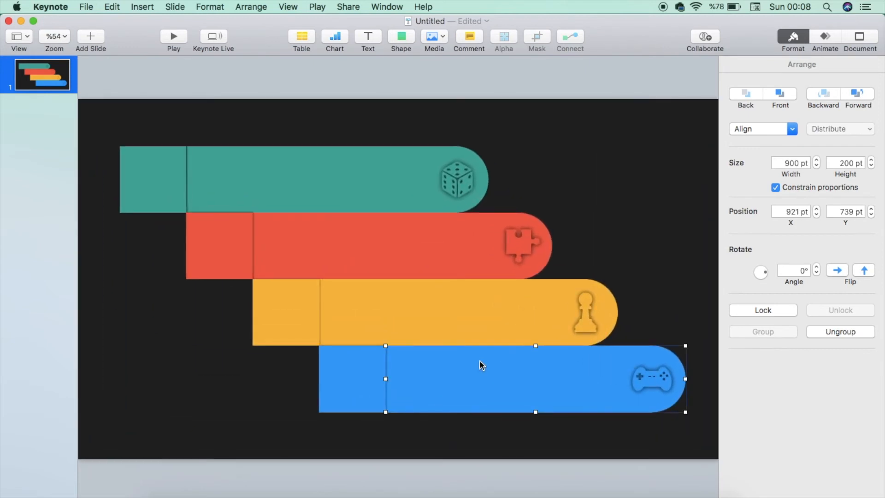
Type 01 into the teal square tab
{"action": "double_click", "coordinate": [152, 181]}
{"action": "double_click", "coordinate": [854, 203]}
{"action": "key", "text": "BackSpace"}
{"action": "left_click", "coordinate": [150, 178]}
{"action": "type", "text": "01"}
{"action": "key", "text": "Escape"}
{"action": "left_click", "coordinate": [170, 172]}
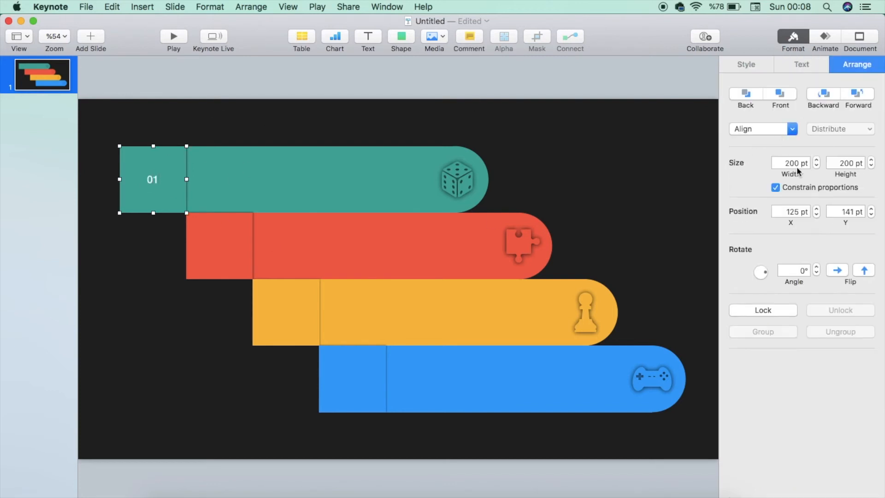
Format the 01 label in Phosphate Solid at 130 pt
{"action": "left_click", "coordinate": [802, 64]}
{"action": "left_click", "coordinate": [778, 182]}
{"action": "left_click", "coordinate": [761, 148]}
{"action": "left_click", "coordinate": [761, 201]}
{"action": "left_click", "coordinate": [761, 202]}
{"action": "double_click", "coordinate": [851, 202]}
{"action": "type", "text": "100"}
{"action": "key", "text": "Return"}
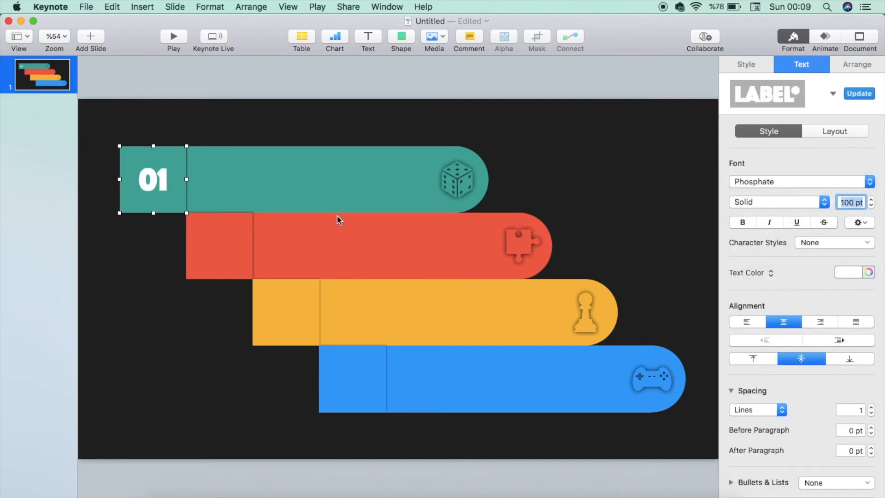
{"action": "left_click", "coordinate": [870, 199]}
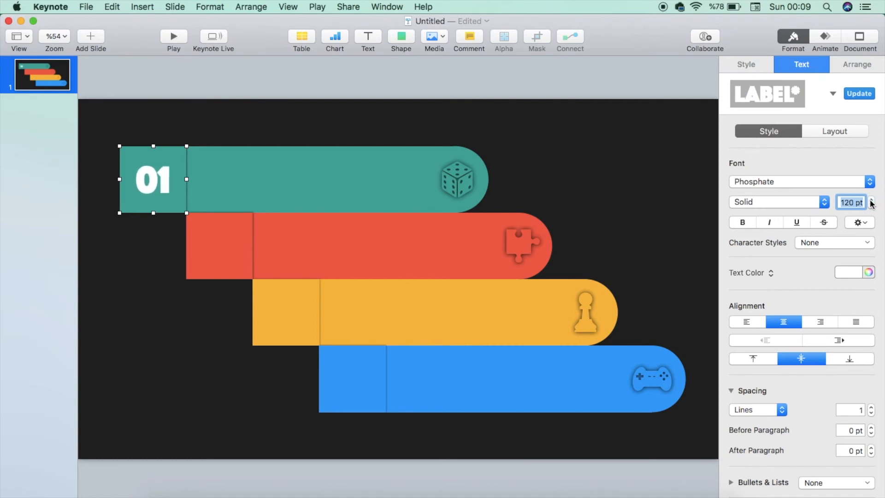
{"action": "left_click", "coordinate": [871, 200]}
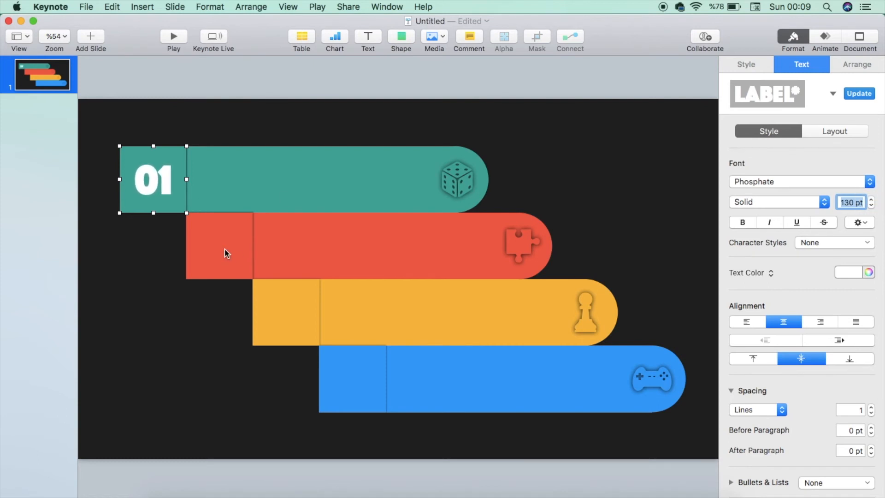
Set the red tab's text size to 120 pt and type 02 into it
{"action": "double_click", "coordinate": [226, 252]}
{"action": "double_click", "coordinate": [855, 199]}
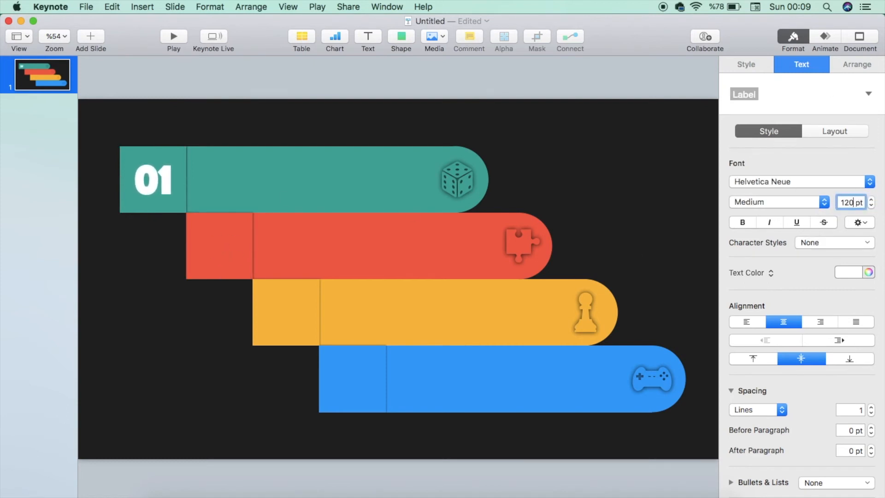
{"action": "type", "text": "120"}
{"action": "key", "text": "Return"}
{"action": "left_click", "coordinate": [227, 245]}
{"action": "left_click", "coordinate": [223, 244]}
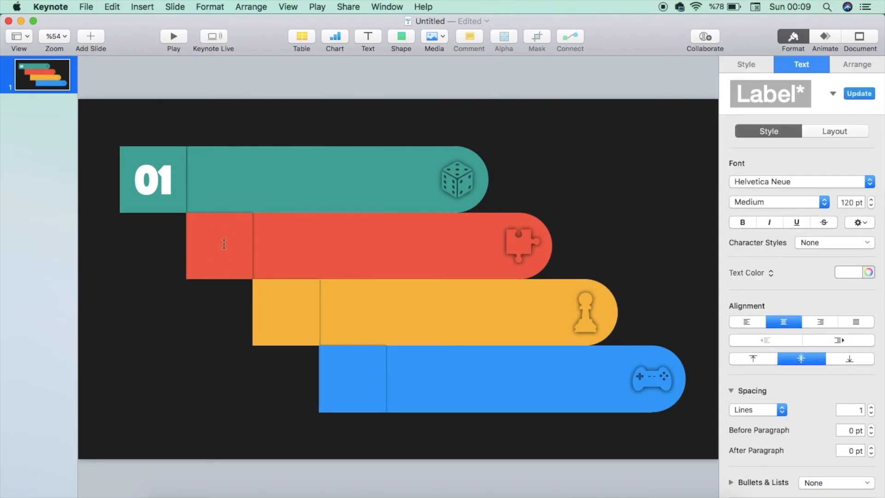
{"action": "type", "text": "02"}
{"action": "key", "text": "Escape"}
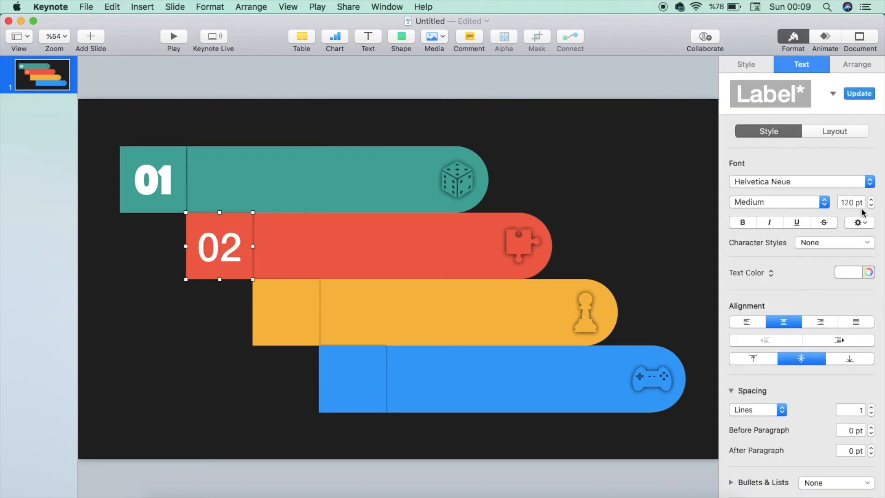
Change the 02 label's font to Phosphate Solid and nudge its size up by one point
{"action": "left_click", "coordinate": [132, 195]}
{"action": "left_click", "coordinate": [223, 259]}
{"action": "left_click", "coordinate": [872, 200]}
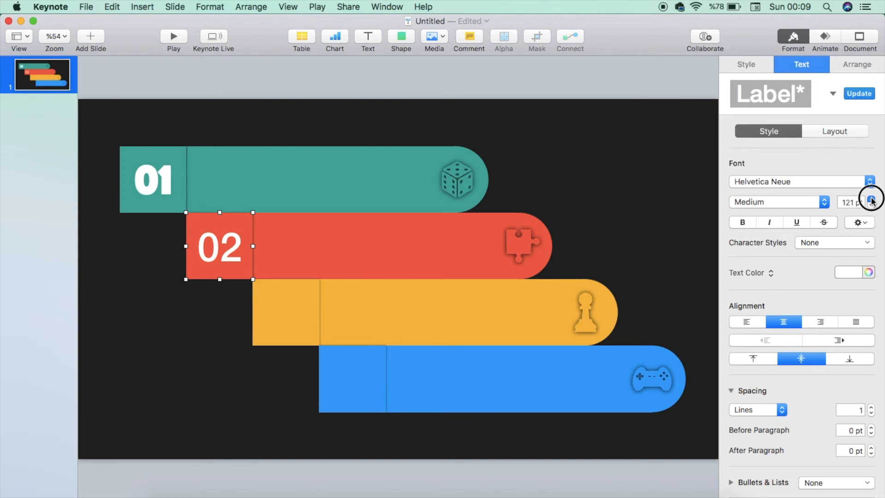
{"action": "left_click", "coordinate": [763, 184]}
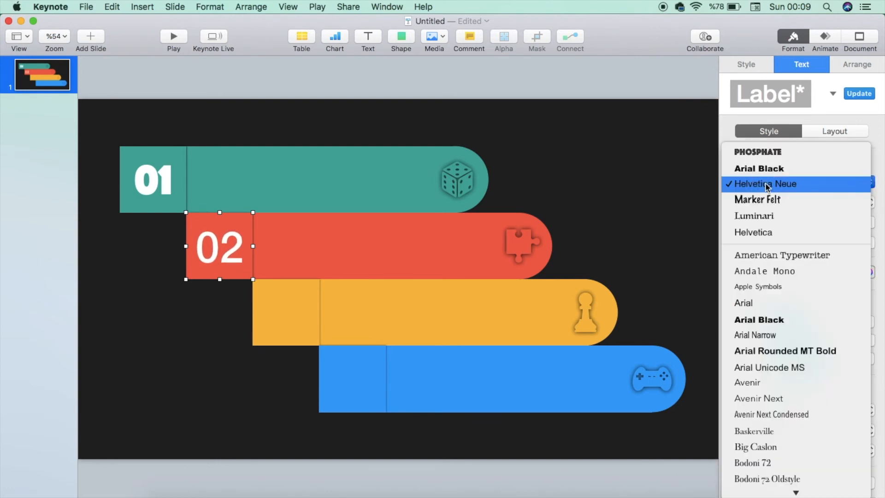
{"action": "left_click", "coordinate": [774, 152]}
{"action": "left_click", "coordinate": [779, 202]}
{"action": "left_click", "coordinate": [761, 221]}
Enter 03 in the orange tab and format it in Phosphate Solid at 130 pt
{"action": "left_click", "coordinate": [283, 305]}
{"action": "left_click", "coordinate": [282, 306]}
{"action": "left_click", "coordinate": [347, 319]}
{"action": "left_click", "coordinate": [282, 331]}
{"action": "left_click", "coordinate": [838, 202]}
{"action": "type", "text": "13"}
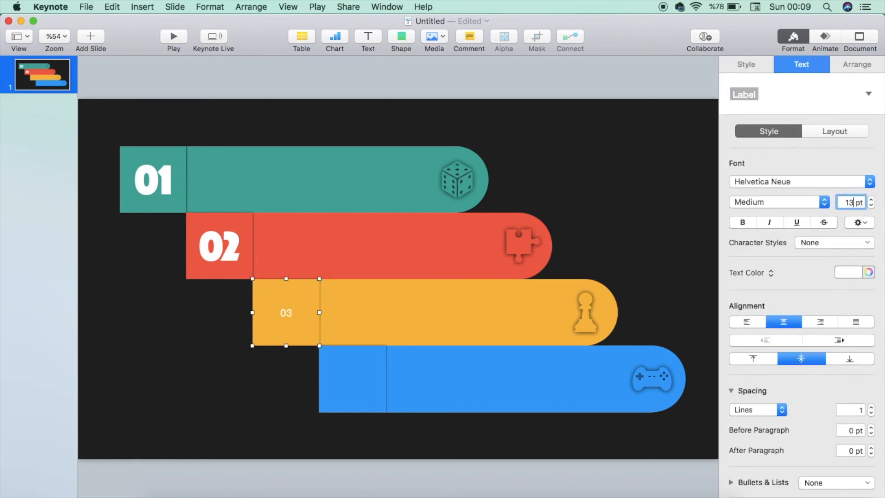
{"action": "type", "text": "30"}
{"action": "key", "text": "Return"}
{"action": "left_click", "coordinate": [774, 181]}
{"action": "left_click", "coordinate": [760, 148]}
{"action": "left_click", "coordinate": [779, 202]}
{"action": "left_click", "coordinate": [751, 221]}
Enter 04 in the blue tab and format it in Phosphate Solid at 130 pt
{"action": "left_click", "coordinate": [358, 380]}
{"action": "left_click", "coordinate": [363, 387]}
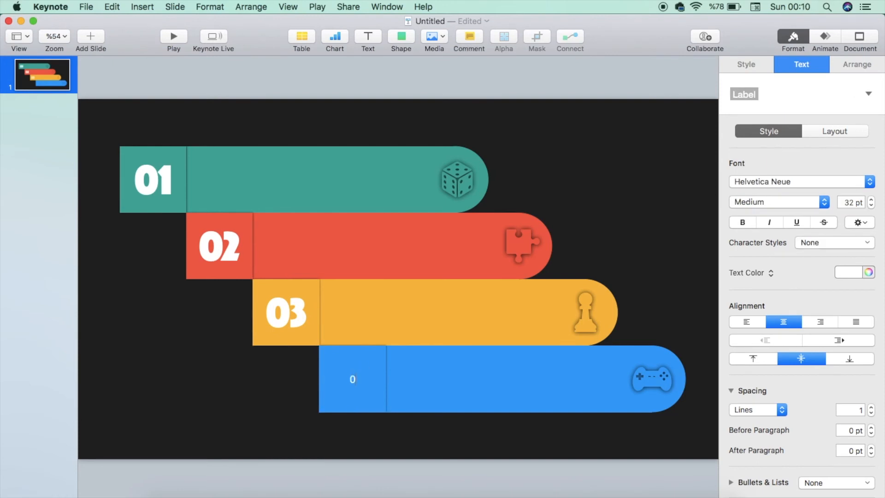
{"action": "left_click", "coordinate": [346, 381]}
{"action": "left_click", "coordinate": [346, 381]}
{"action": "left_click", "coordinate": [755, 182]}
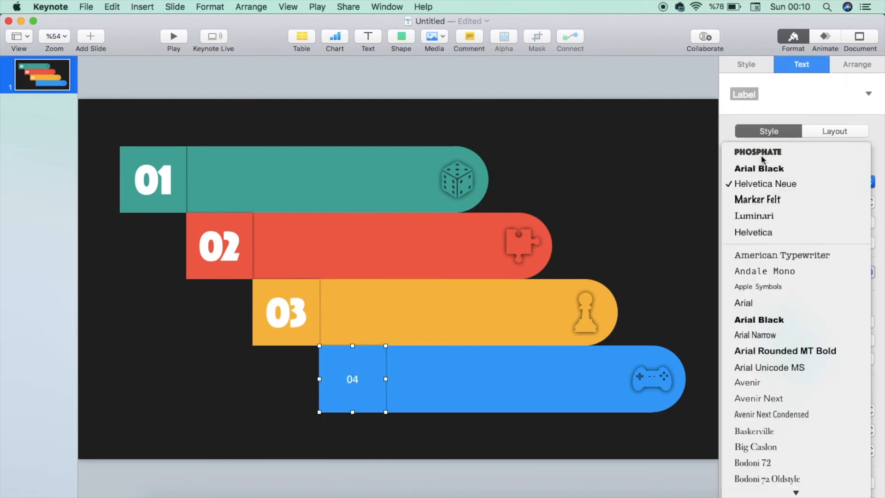
{"action": "left_click", "coordinate": [755, 184]}
{"action": "left_click", "coordinate": [757, 201]}
{"action": "left_click", "coordinate": [757, 220]}
{"action": "left_click", "coordinate": [847, 202]}
{"action": "type", "text": "130"}
{"action": "key", "text": "Return"}
Type the two-line caption TEXT YOUR / TEXT HERE on the blue bar and fit the slide in the window
{"action": "left_click", "coordinate": [220, 391]}
{"action": "left_click", "coordinate": [685, 203]}
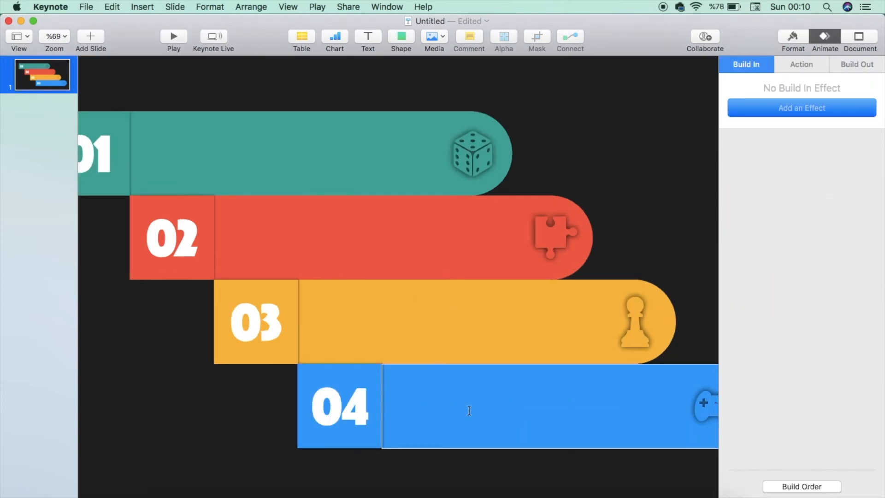
{"action": "type", "text": "TTXT YOUR"}
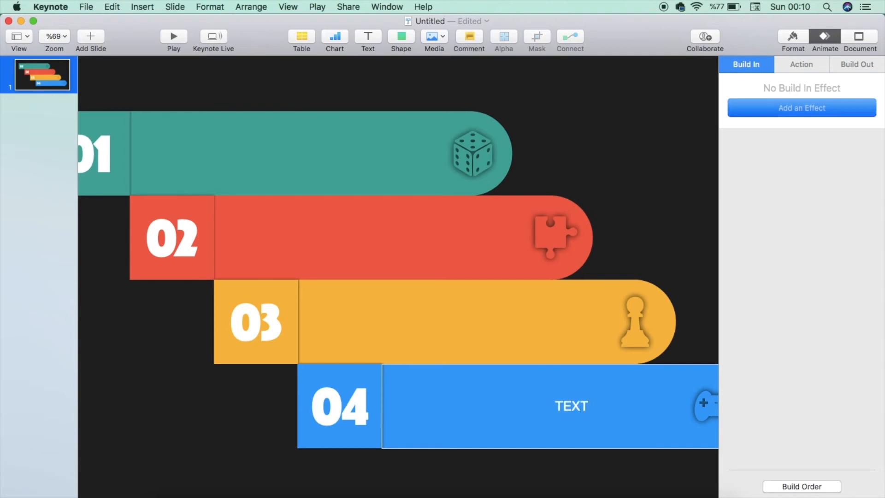
{"action": "key", "text": "Return"}
{"action": "type", "text": "TEXT HERE"}
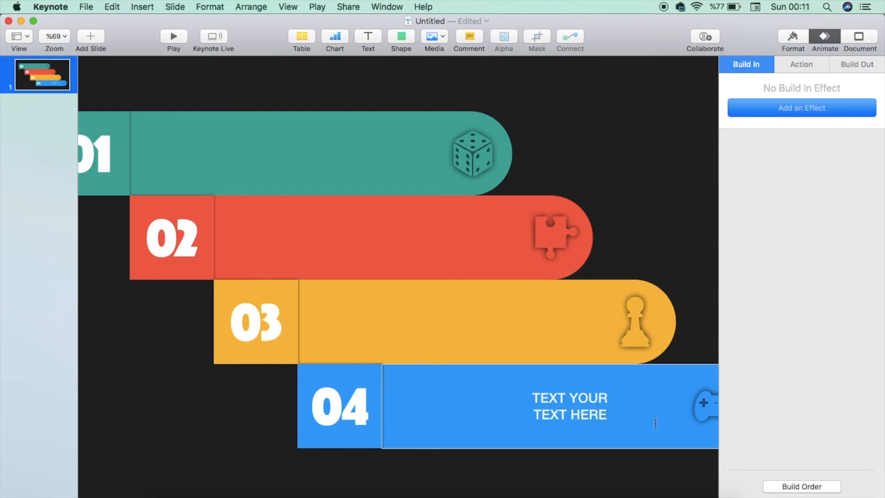
{"action": "left_click", "coordinate": [502, 471]}
{"action": "key", "text": "shift+super+0"}
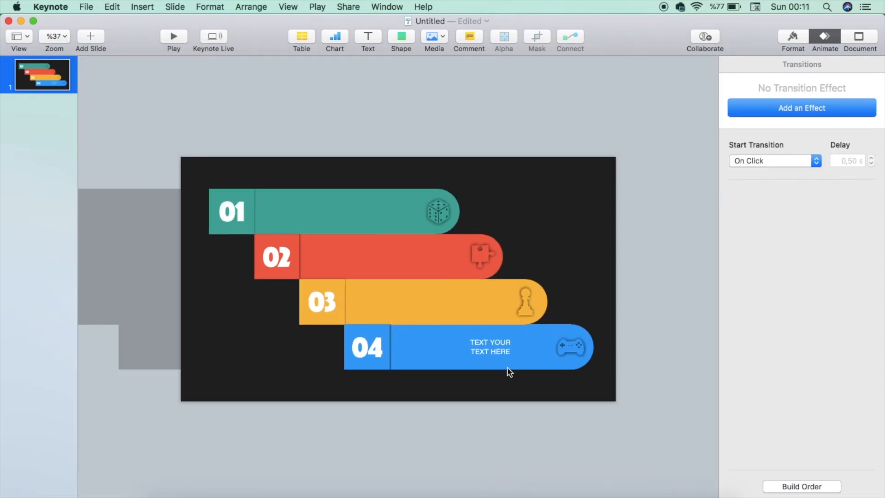
Add the caption TEXT YOUR TEXT HERE on the orange bar
{"action": "left_click", "coordinate": [500, 350]}
{"action": "left_click", "coordinate": [410, 310]}
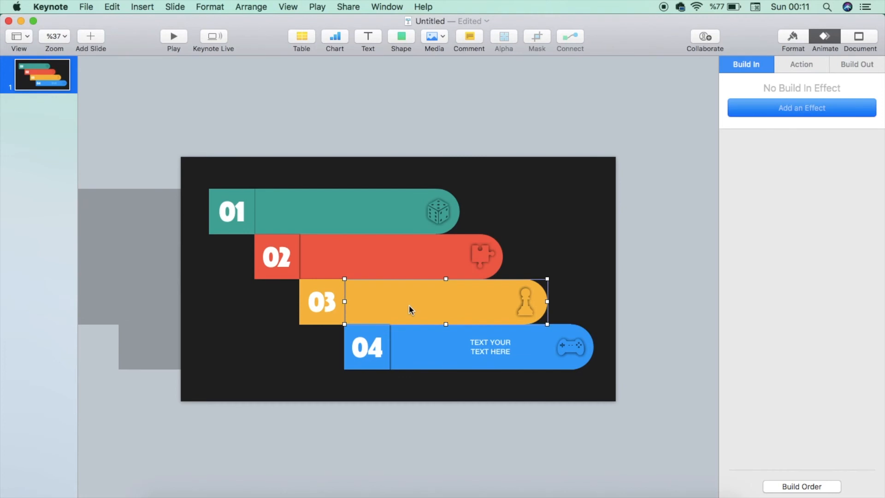
{"action": "double_click", "coordinate": [431, 302]}
{"action": "type", "text": "TEXT"}
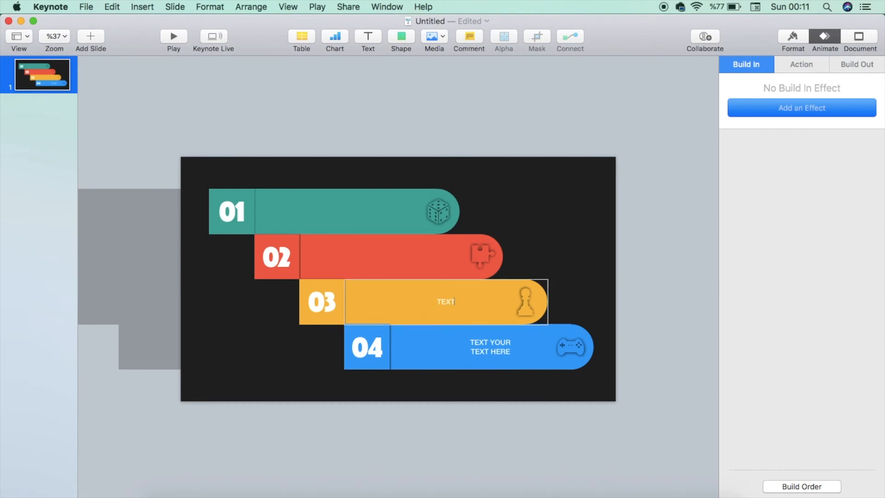
{"action": "type", "text": " YOUR TEXT HERE"}
Add the caption TEXT YOUR TEXT HERE on the red bar
{"action": "left_click", "coordinate": [373, 253]}
{"action": "left_click", "coordinate": [392, 256]}
{"action": "type", "text": "TEXT YOUR T"}
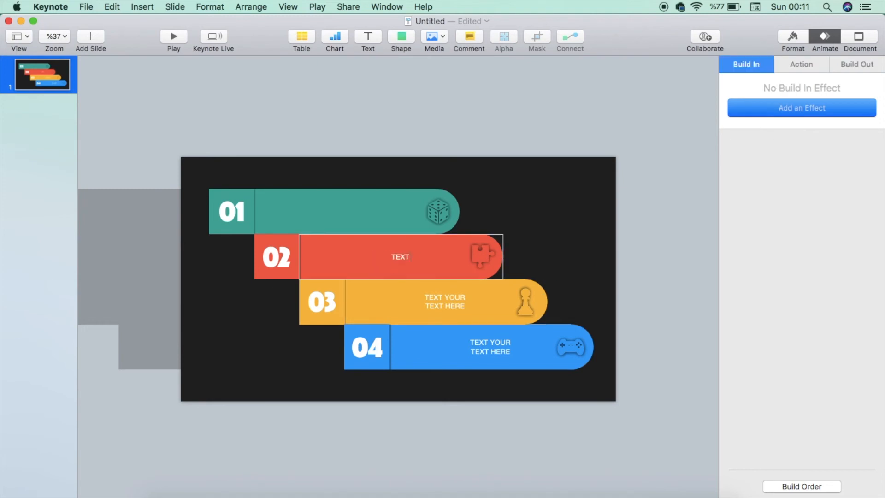
{"action": "type", "text": "EXT HERE"}
Add the caption TEXT YOUR TEXT HERE on the teal bar and deselect it
{"action": "left_click", "coordinate": [338, 214]}
{"action": "left_click", "coordinate": [350, 212]}
{"action": "type", "text": "TEXT YOUR TEXT HERE"}
{"action": "left_click", "coordinate": [601, 196]}
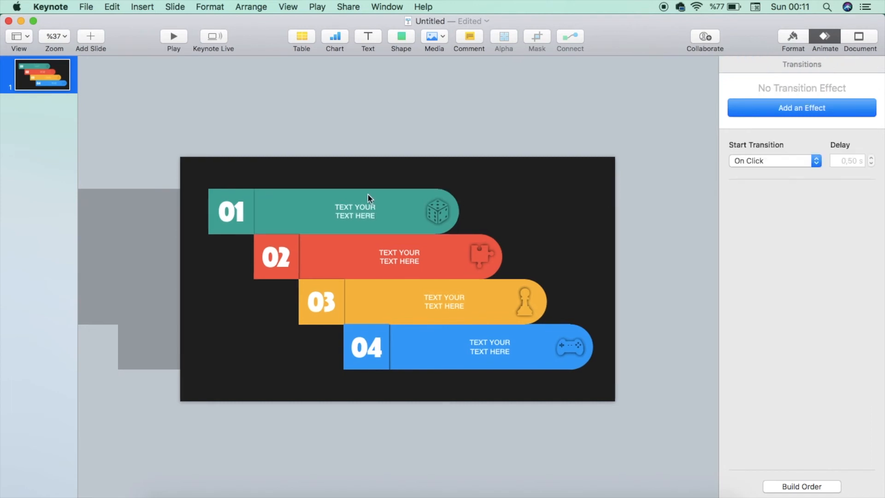